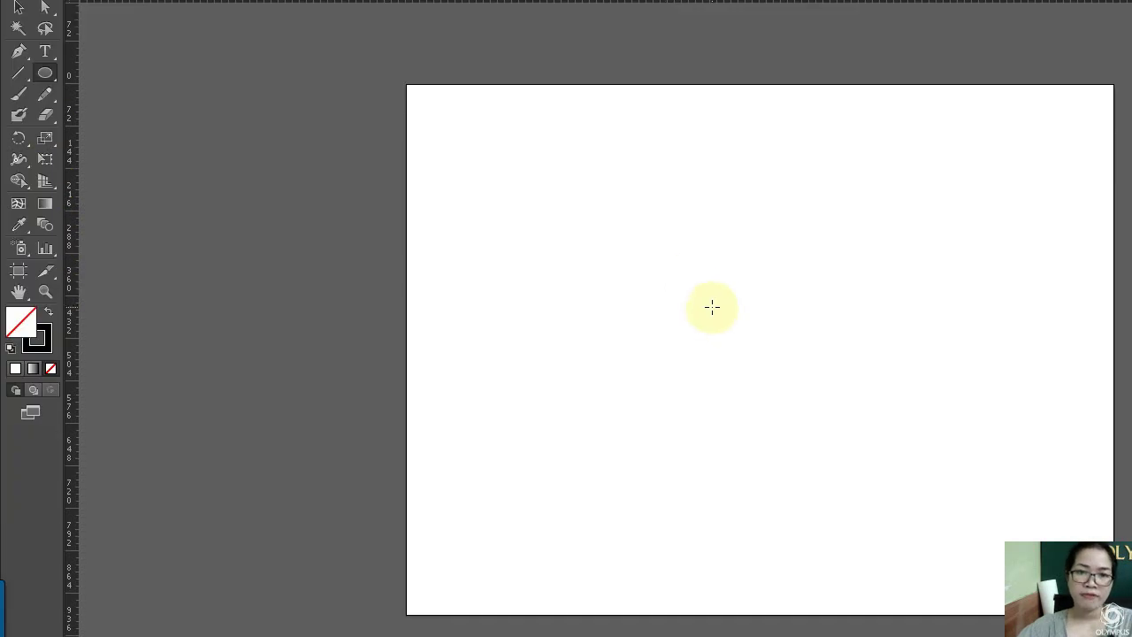
Draw a circle, delete its top anchor, and move the remaining arc higher on the artboard.
{"action": "left_click_drag", "start_coordinate": [677, 235], "coordinate": [849, 419]}
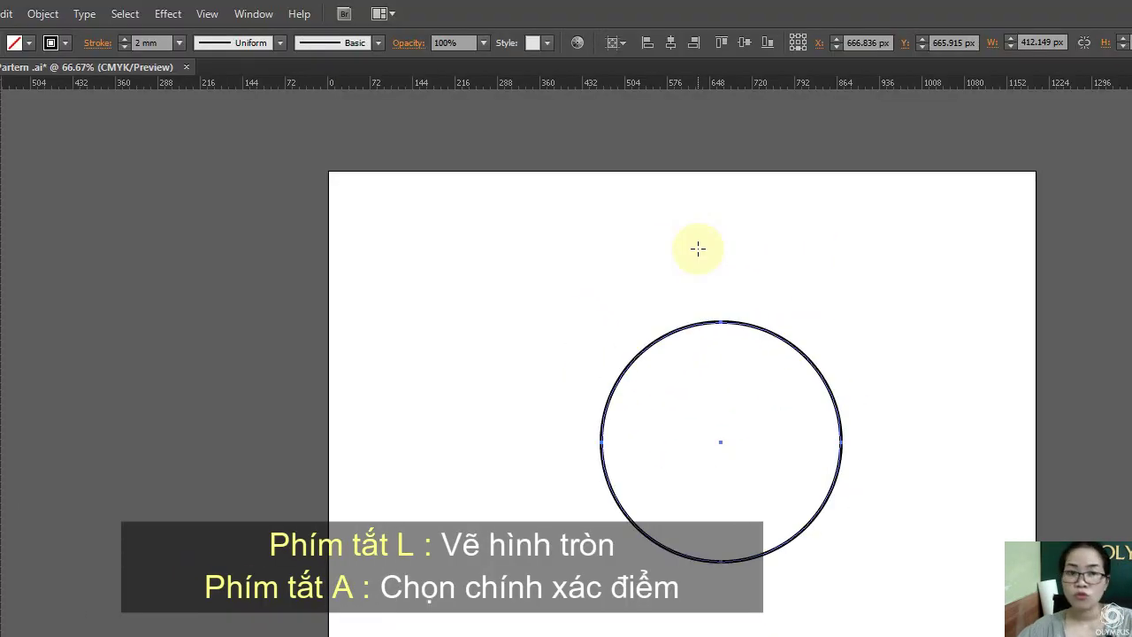
{"action": "key", "text": "a"}
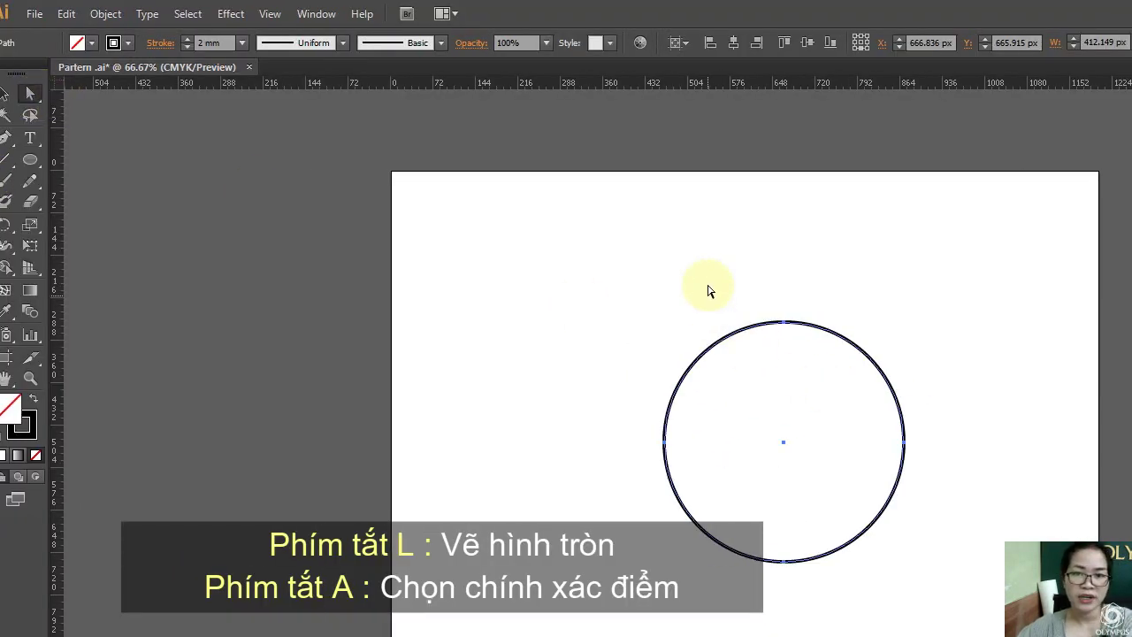
{"action": "left_click_drag", "start_coordinate": [655, 266], "coordinate": [800, 334]}
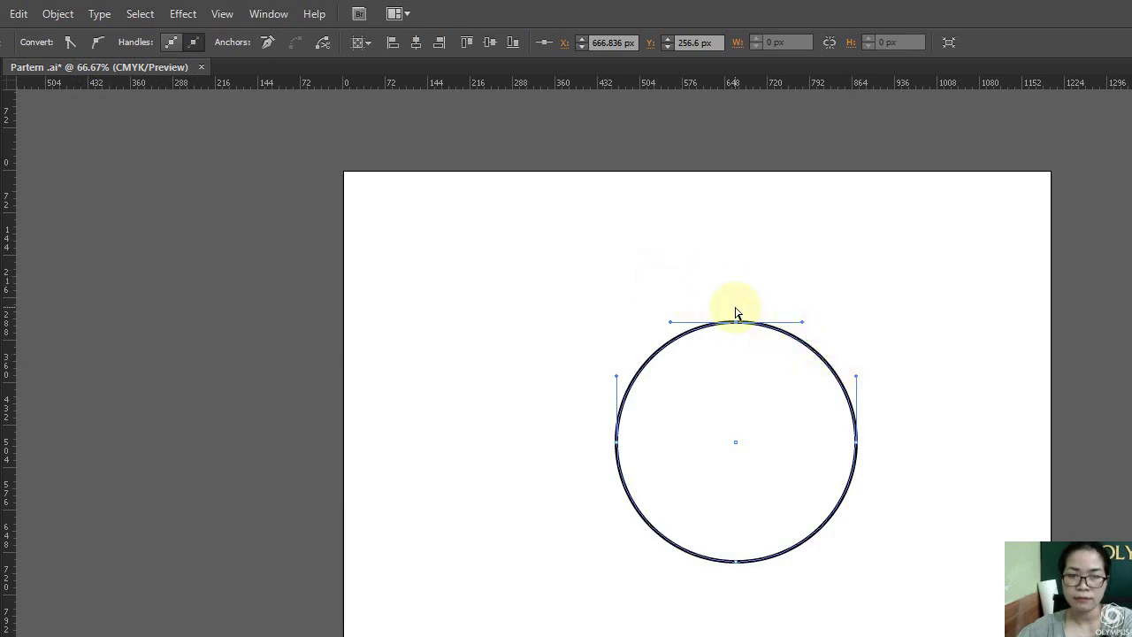
{"action": "key", "text": "Delete"}
{"action": "left_click", "coordinate": [21, 89]}
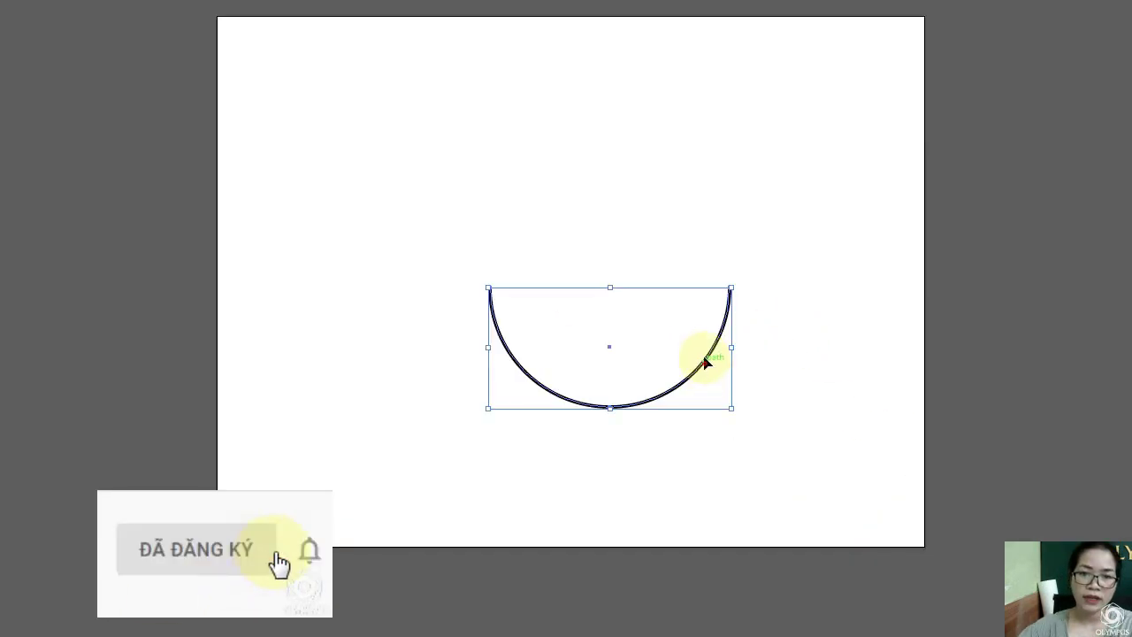
{"action": "left_click_drag", "start_coordinate": [707, 369], "coordinate": [691, 261]}
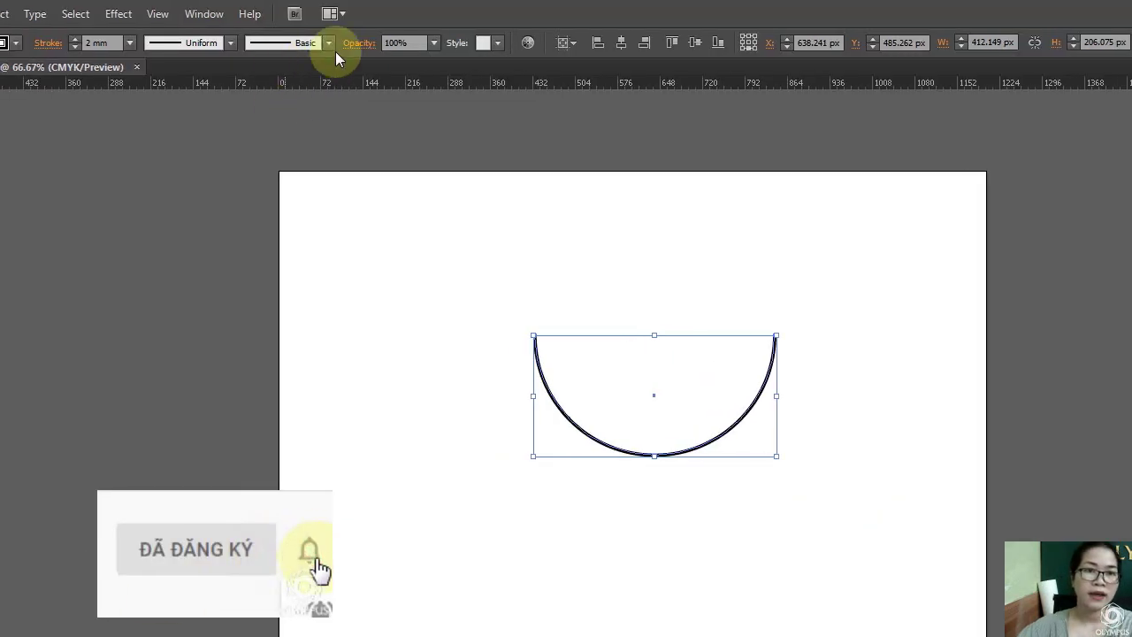
{"action": "left_click", "coordinate": [296, 44]}
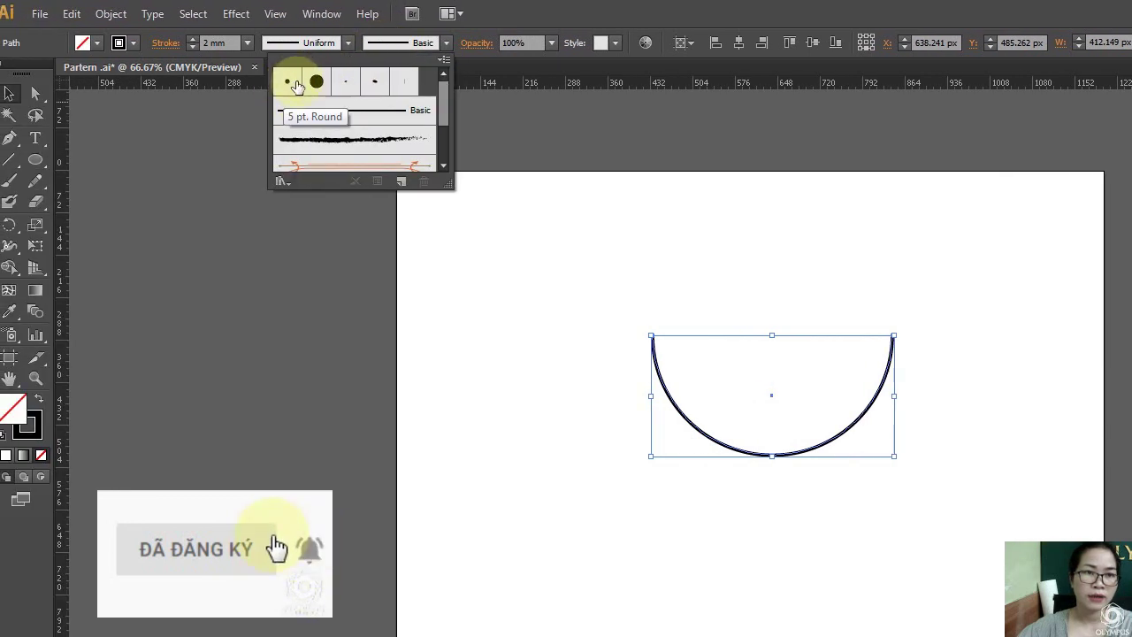
Apply the 15 pt. Round brush to the arc and Alt-drag a copy of it.
{"action": "left_click", "coordinate": [316, 82]}
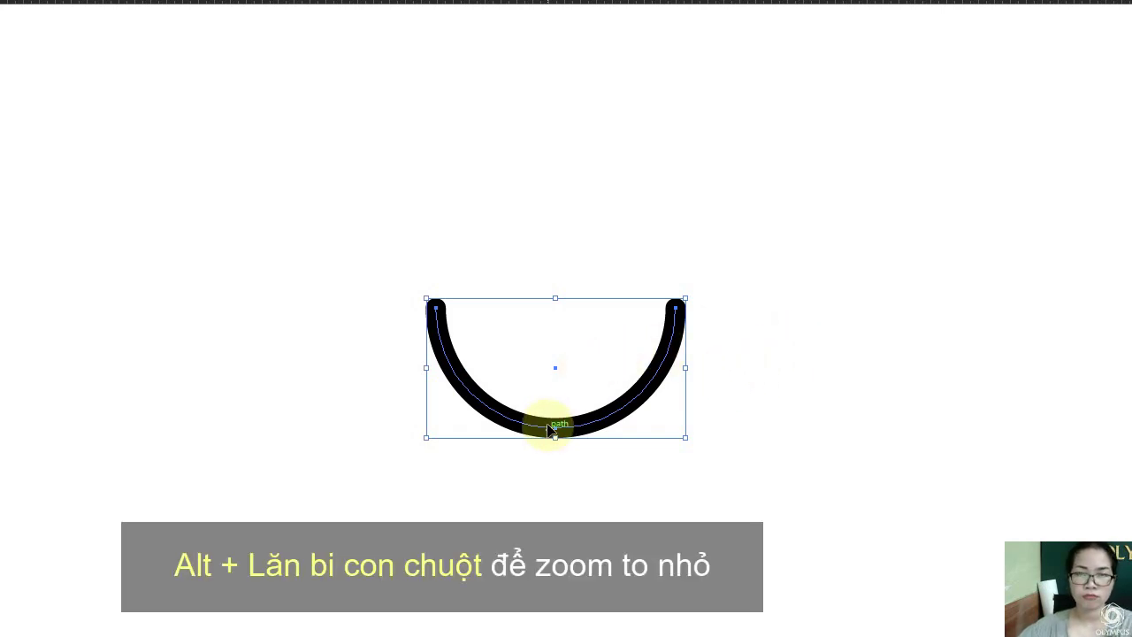
{"action": "mouse_move", "coordinate": [623, 414]}
{"action": "left_mouse_down"}
{"action": "mouse_move", "coordinate": [649, 252]}
{"action": "mouse_move", "coordinate": [633, 470]}
{"action": "left_mouse_up"}
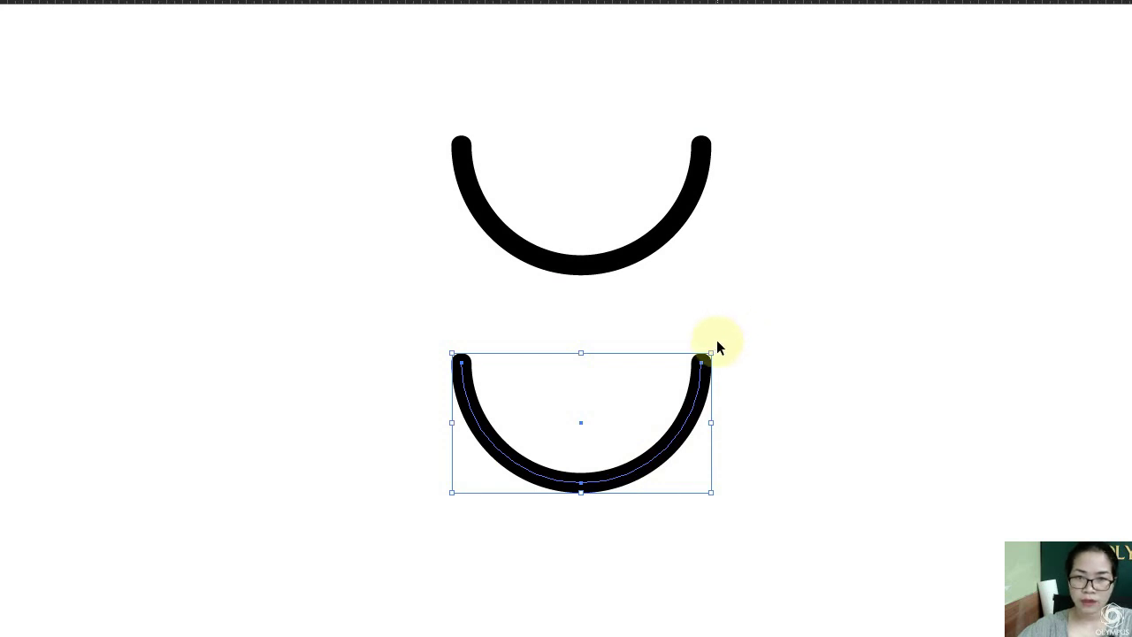
Flip the copied arc 180° and make both arcs' strokes much thicker.
{"action": "left_click_drag", "start_coordinate": [714, 344], "coordinate": [459, 356]}
{"action": "key", "text": "ctrl+a"}
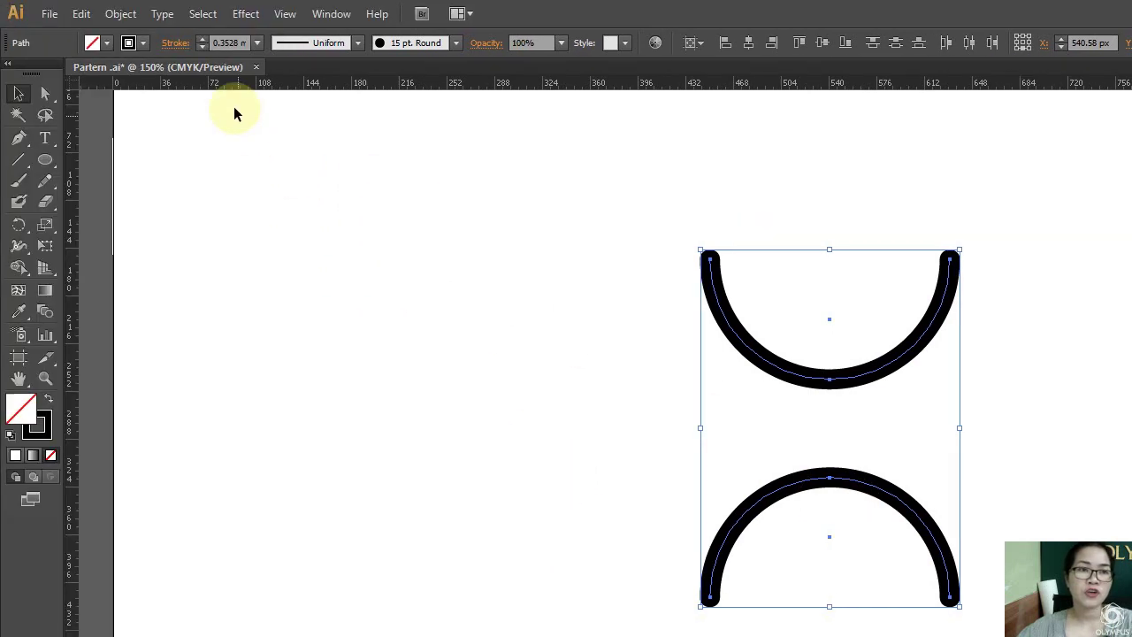
{"action": "left_click", "coordinate": [202, 38]}
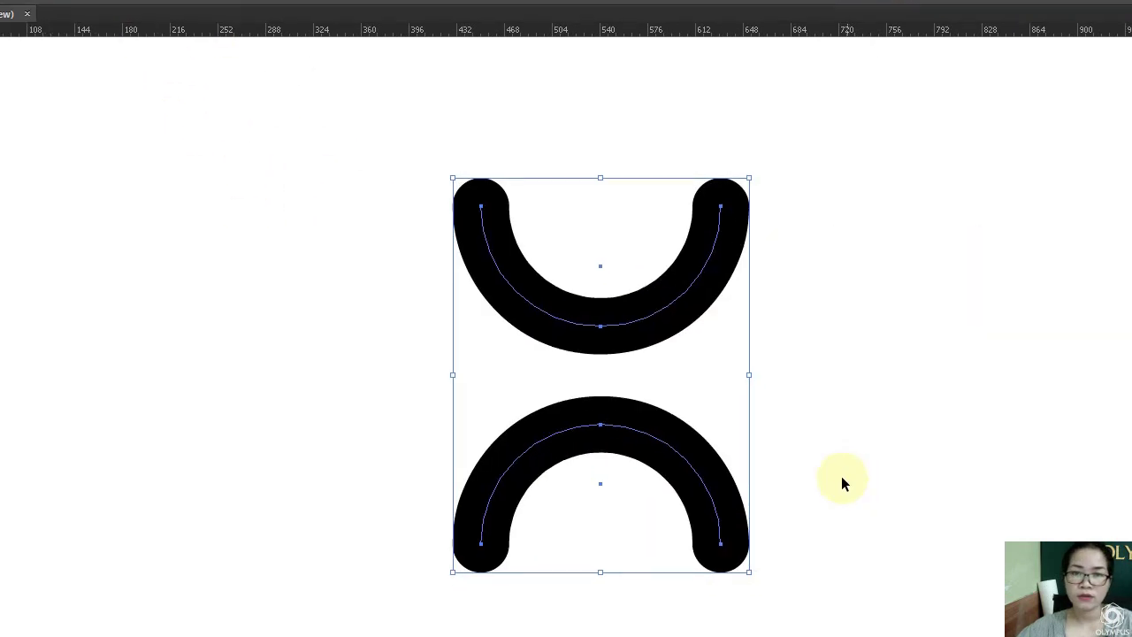
{"action": "left_click", "coordinate": [843, 480]}
Paste both arcs in front, rotate them 90° into a cross, and nudge it left.
{"action": "left_click_drag", "start_coordinate": [914, 599], "coordinate": [361, 164]}
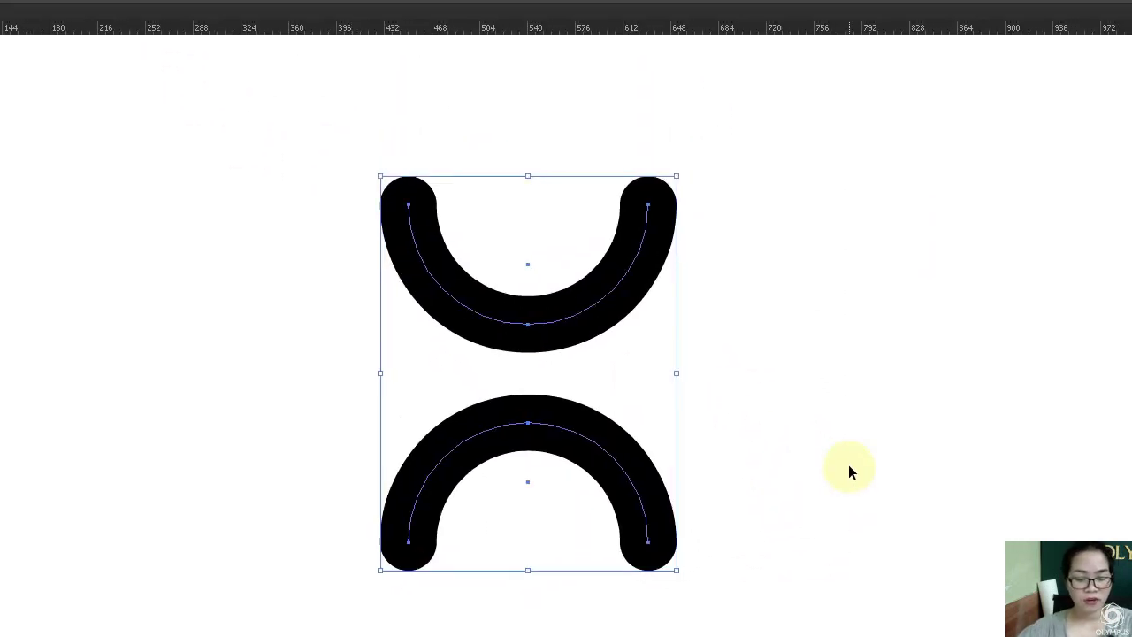
{"action": "key", "text": "ctrl+c"}
{"action": "key", "text": "ctrl+f"}
{"action": "left_click_drag", "start_coordinate": [576, 481], "coordinate": [808, 324]}
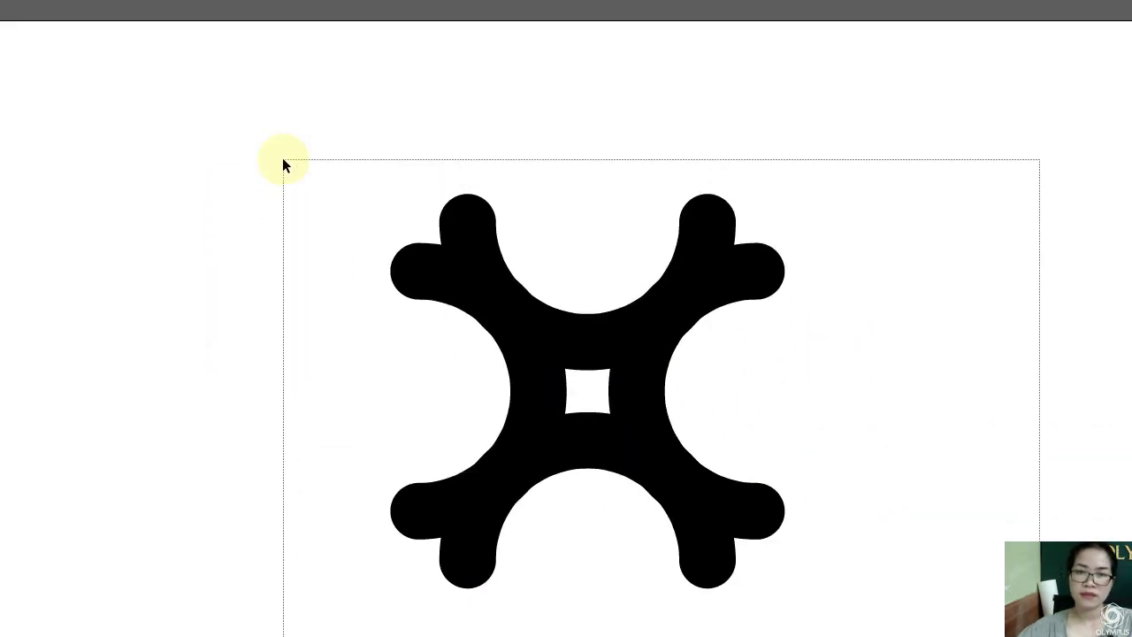
{"action": "left_click_drag", "start_coordinate": [283, 164], "coordinate": [848, 461]}
{"action": "key", "text": "Left"}
{"action": "key", "text": "Left"}
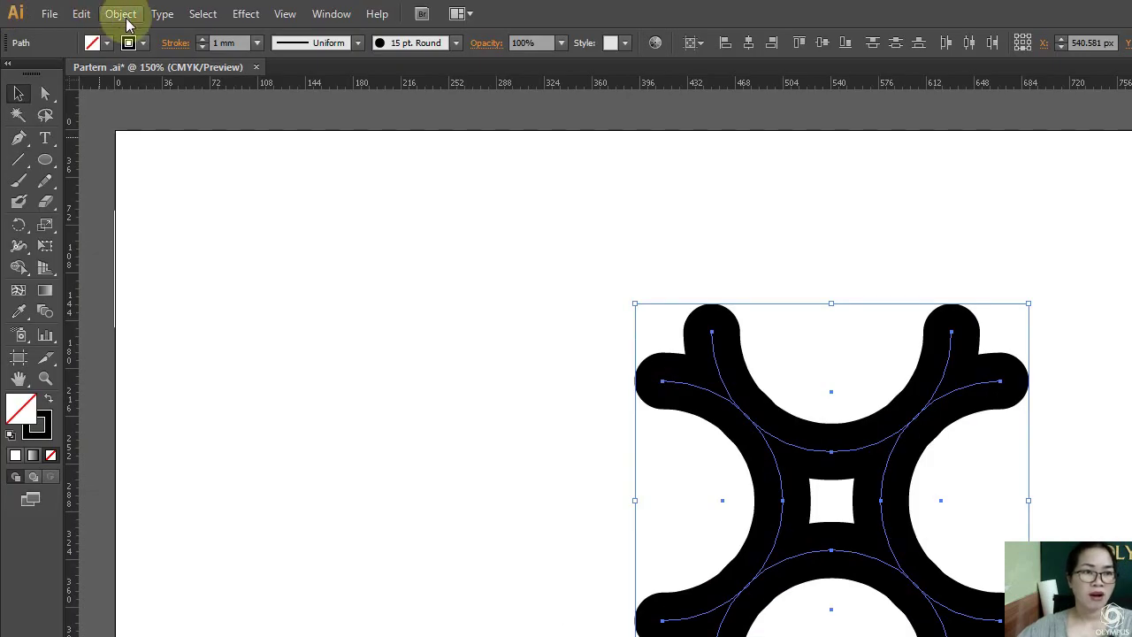
Make the cross motif into a new pattern named 'mau 1'.
{"action": "left_click", "coordinate": [122, 14]}
{"action": "mouse_move", "coordinate": [146, 299]}
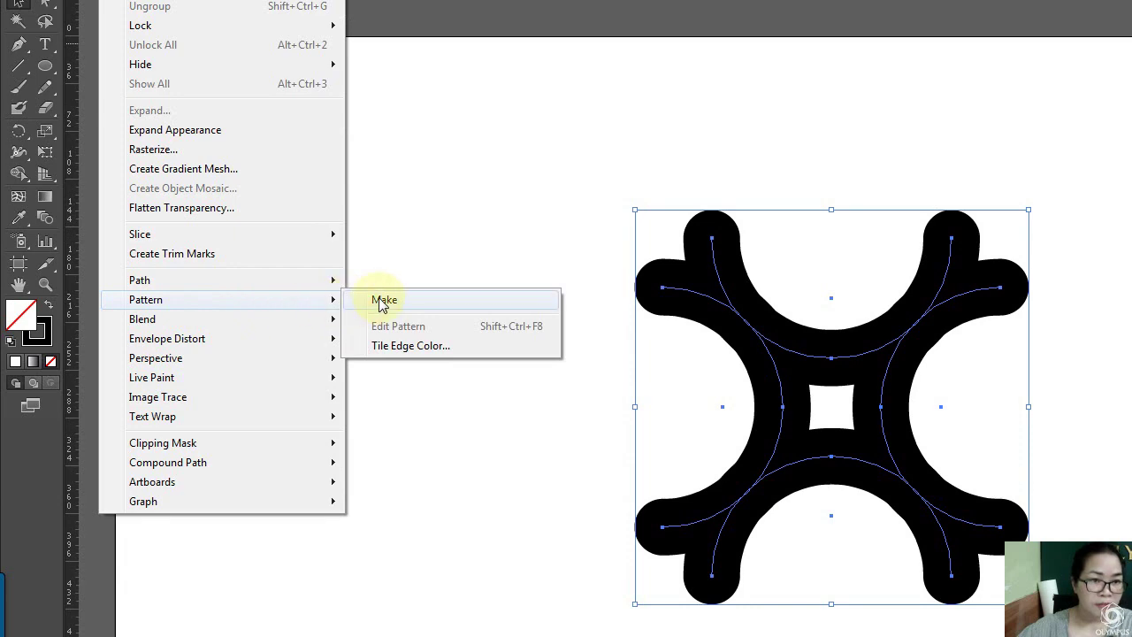
{"action": "left_click", "coordinate": [382, 302]}
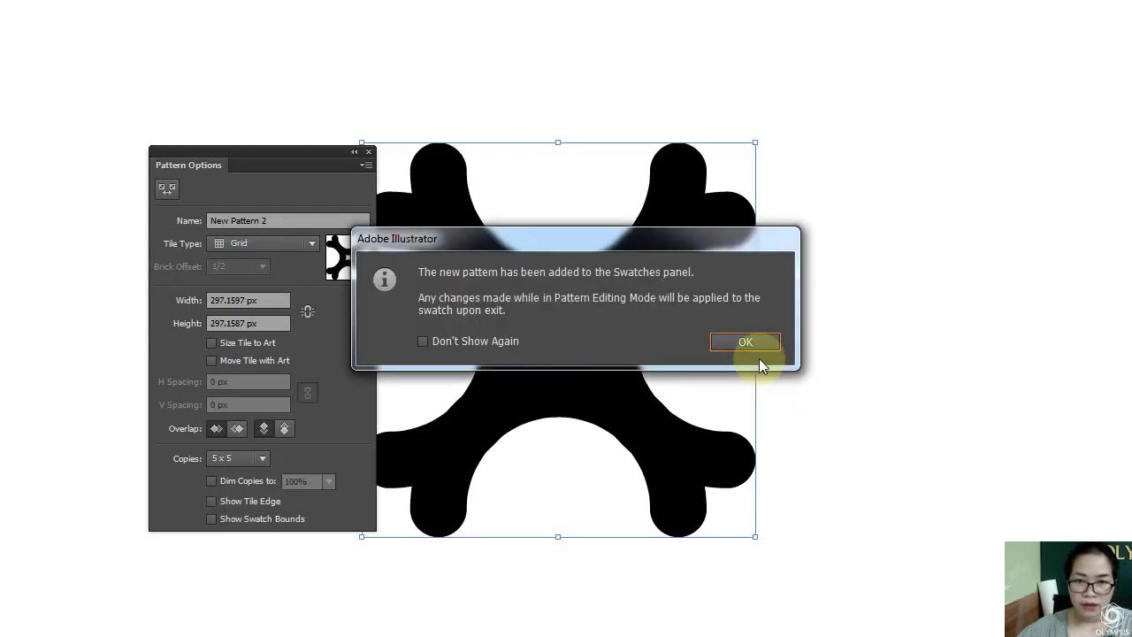
{"action": "left_click", "coordinate": [746, 343]}
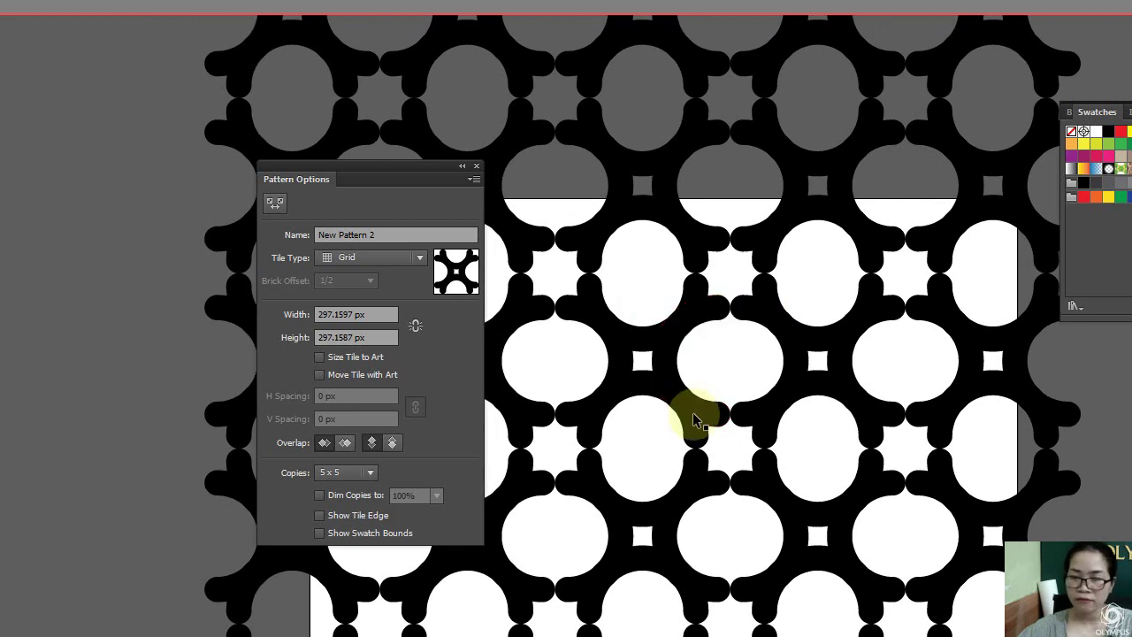
{"action": "scroll", "coordinate": [672, 354], "scroll_direction": "down", "scroll_amount": 1}
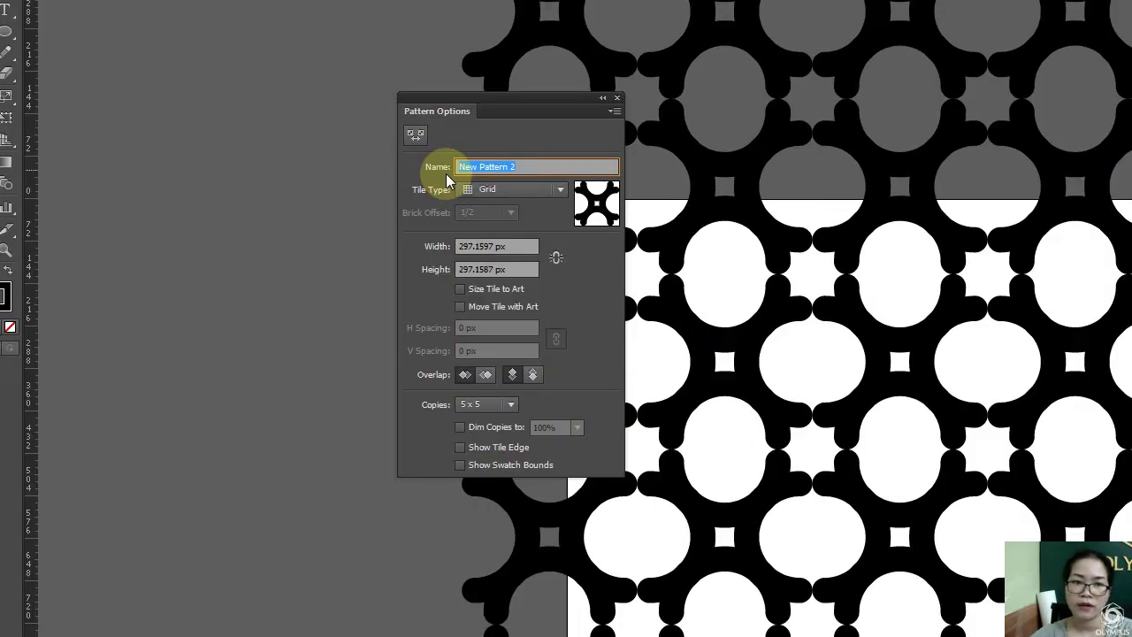
{"action": "left_click", "coordinate": [566, 166]}
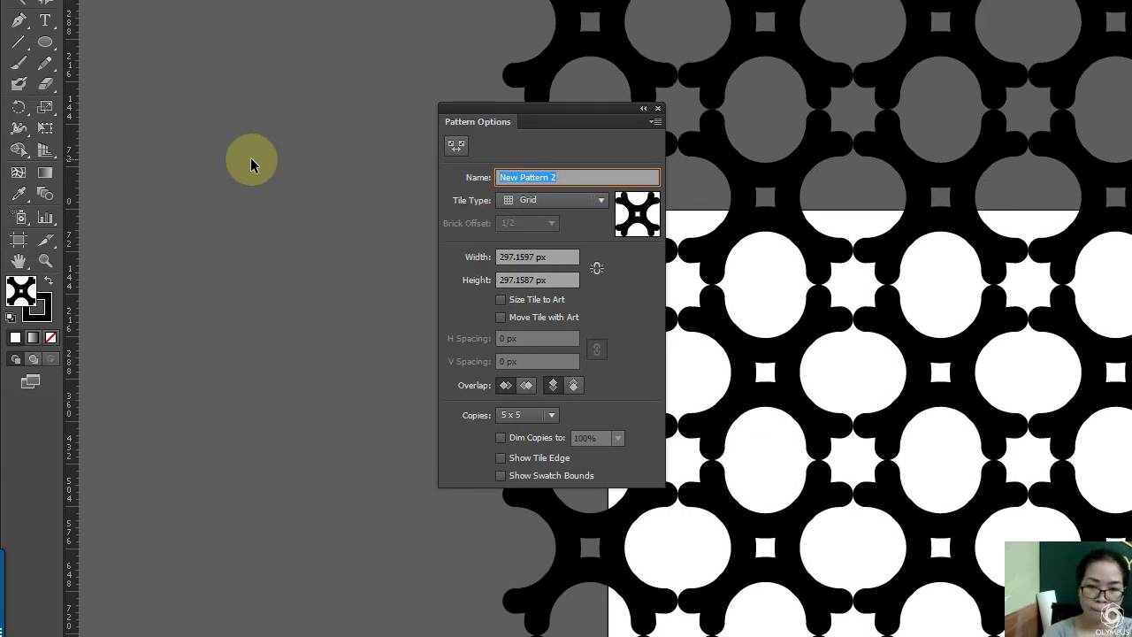
{"action": "type", "text": "mau 1"}
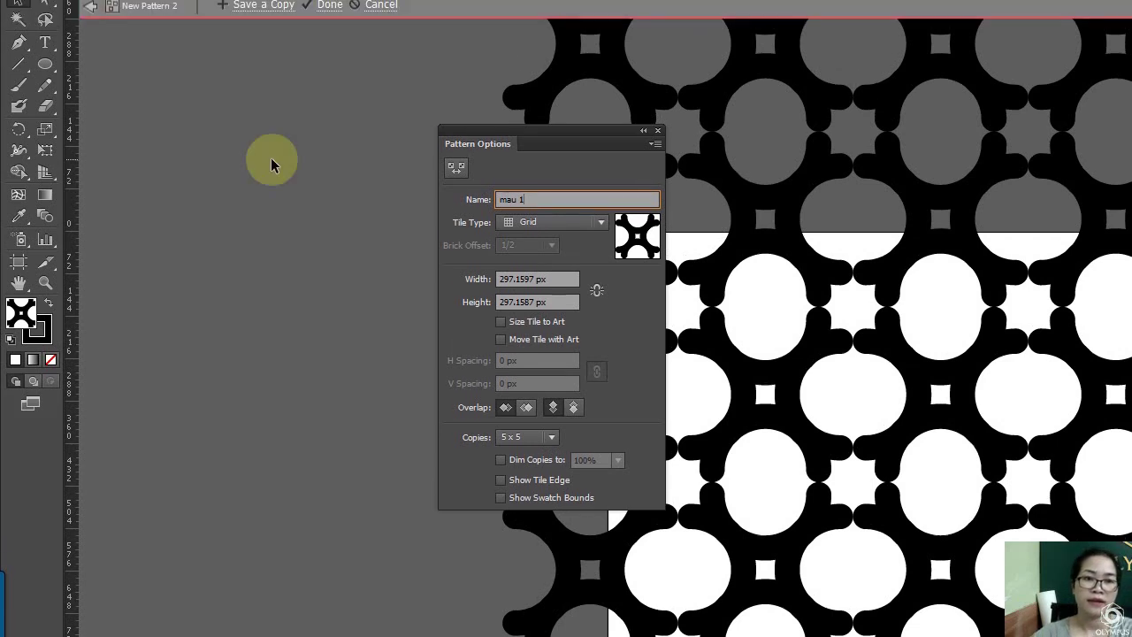
{"action": "left_click", "coordinate": [561, 238]}
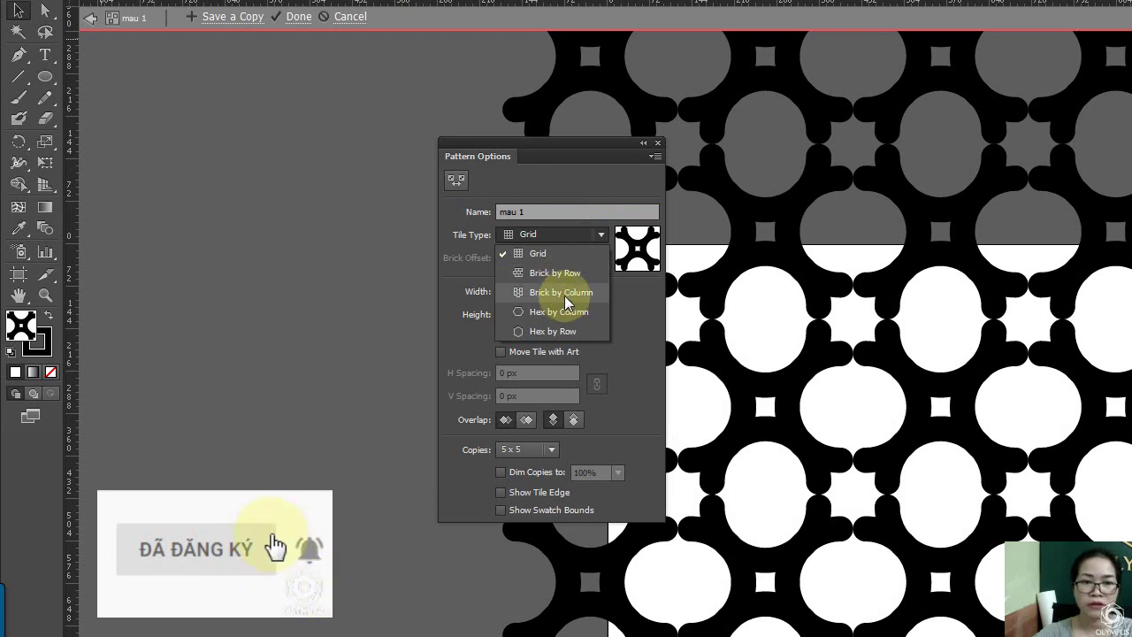
Try Brick by Row tiling with a 1/3 offset and show the tile edge.
{"action": "left_click", "coordinate": [557, 253]}
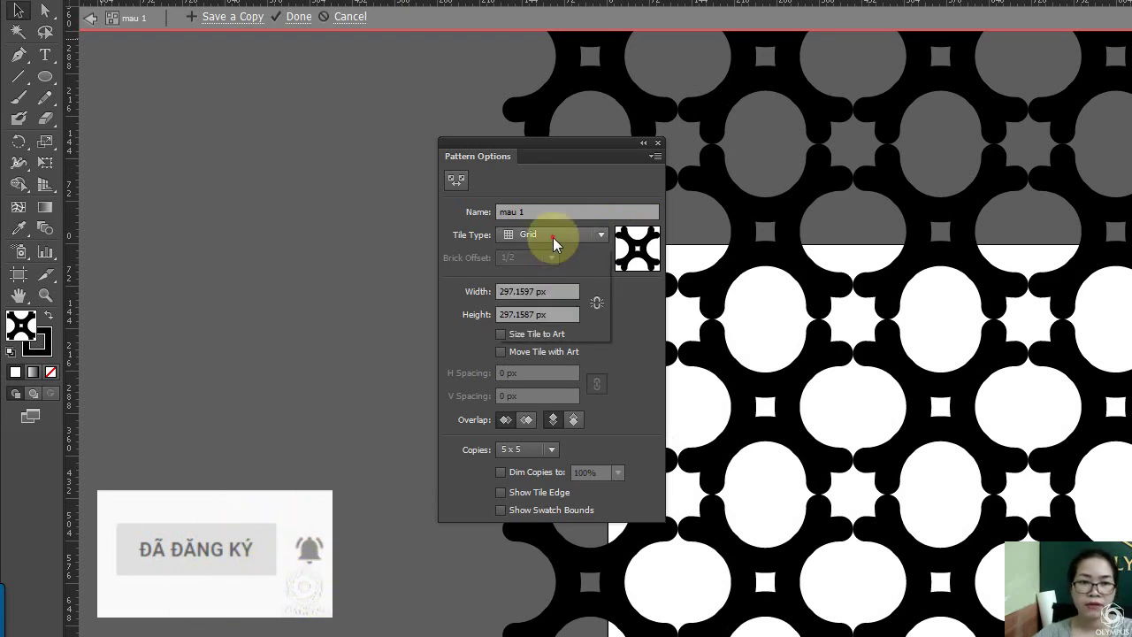
{"action": "left_click", "coordinate": [553, 237]}
{"action": "left_click", "coordinate": [562, 275]}
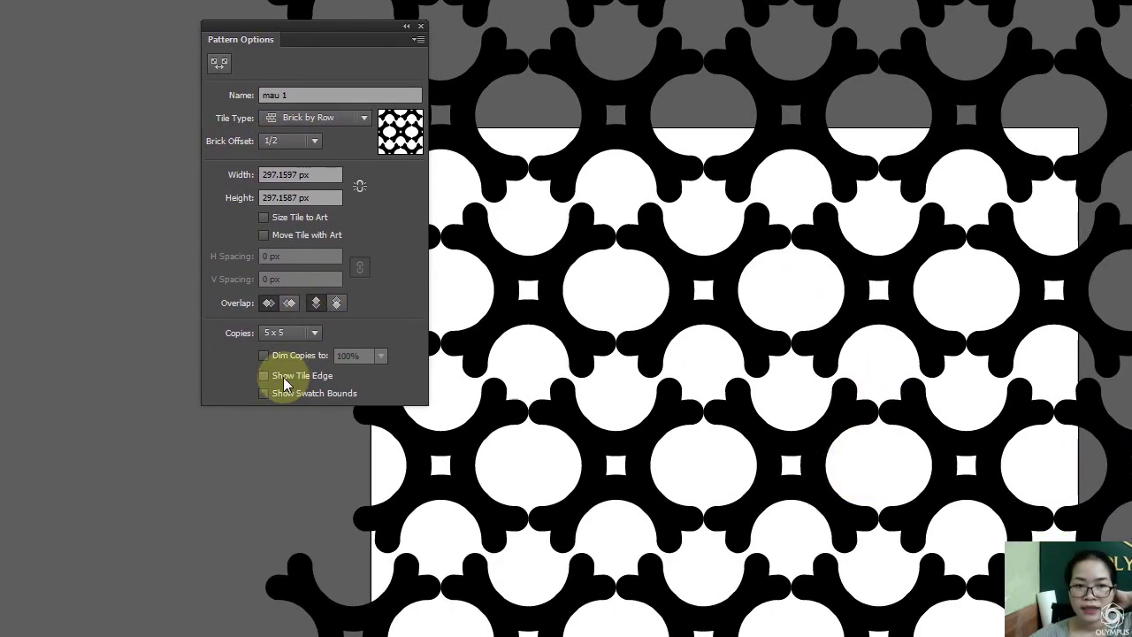
{"action": "left_click", "coordinate": [284, 379]}
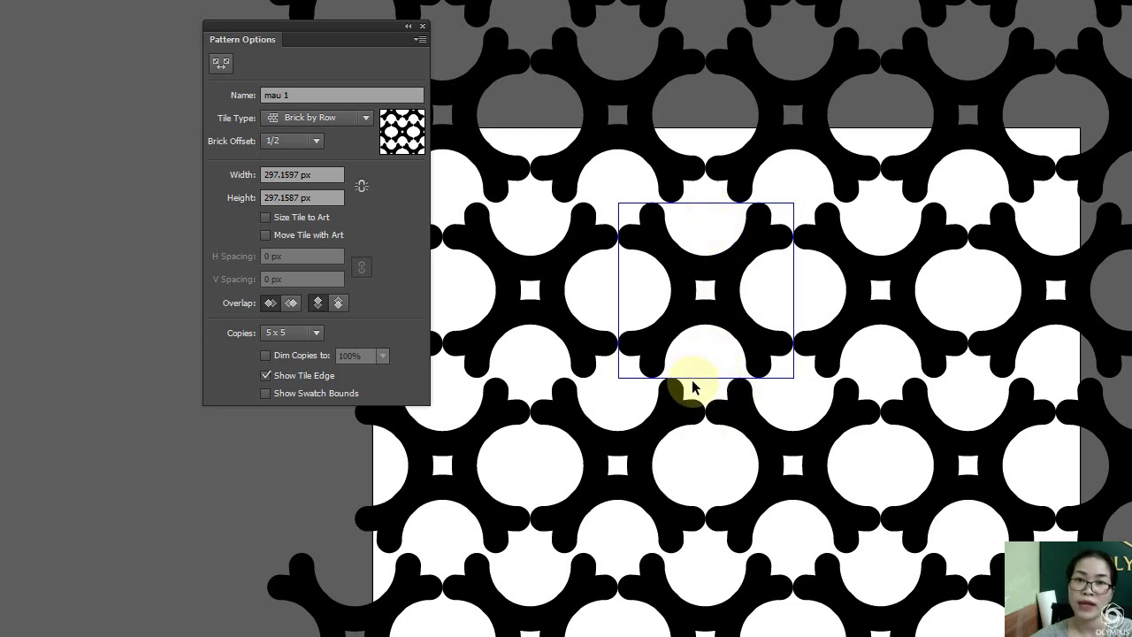
{"action": "left_click", "coordinate": [308, 160]}
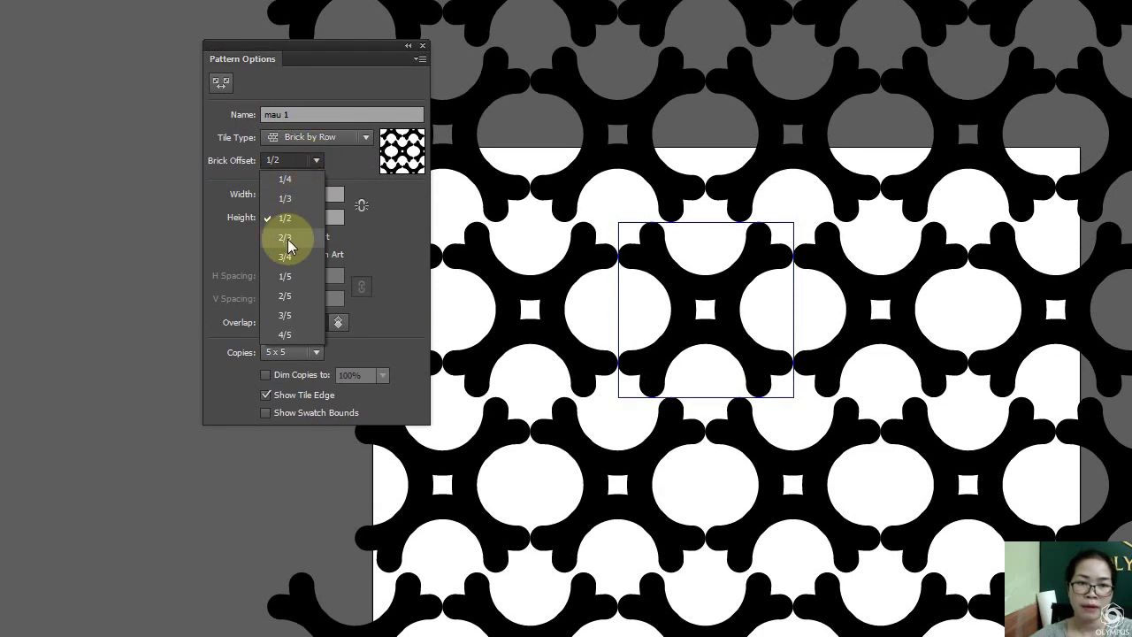
{"action": "left_click", "coordinate": [305, 179]}
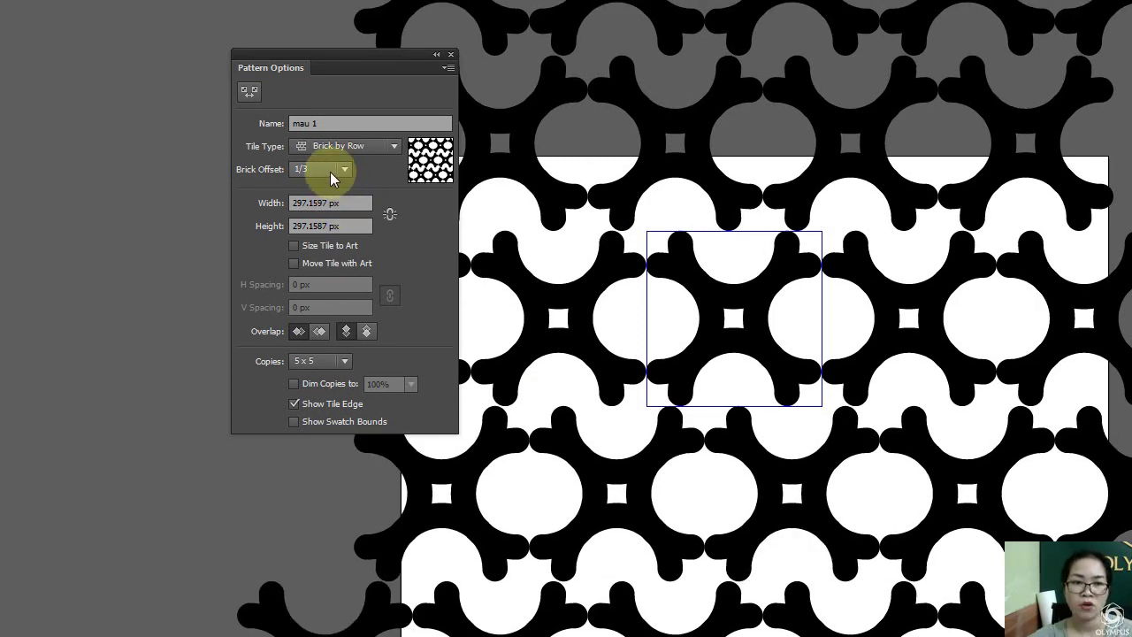
Switch tiling to Brick by Column with 1/2 offset and turn the bottom arc sideways.
{"action": "left_click", "coordinate": [330, 172]}
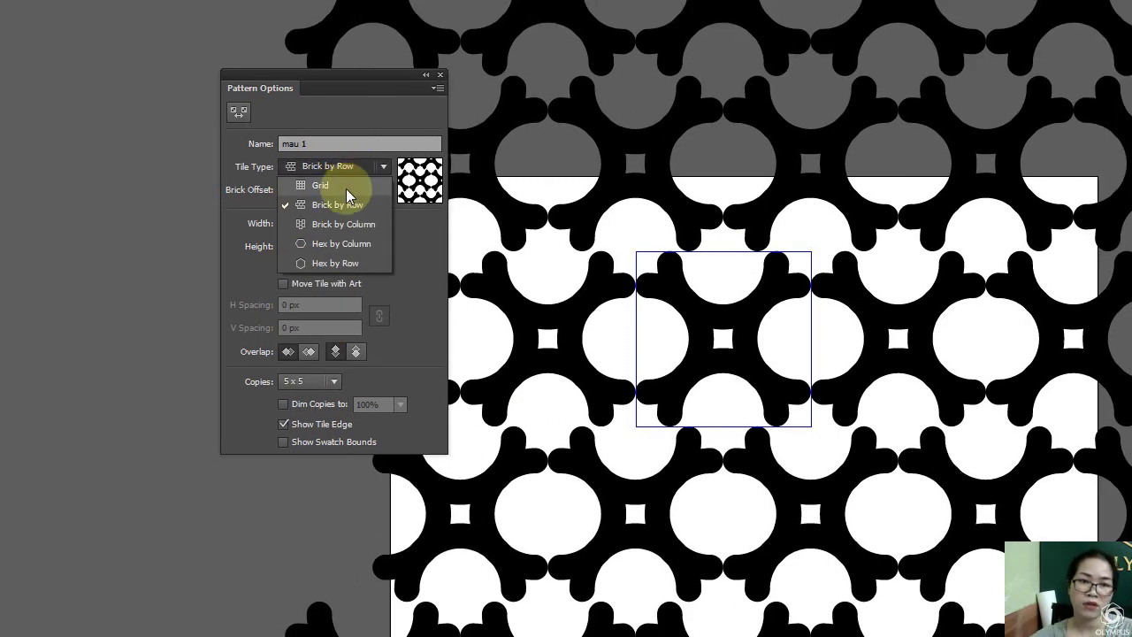
{"action": "left_click", "coordinate": [339, 225]}
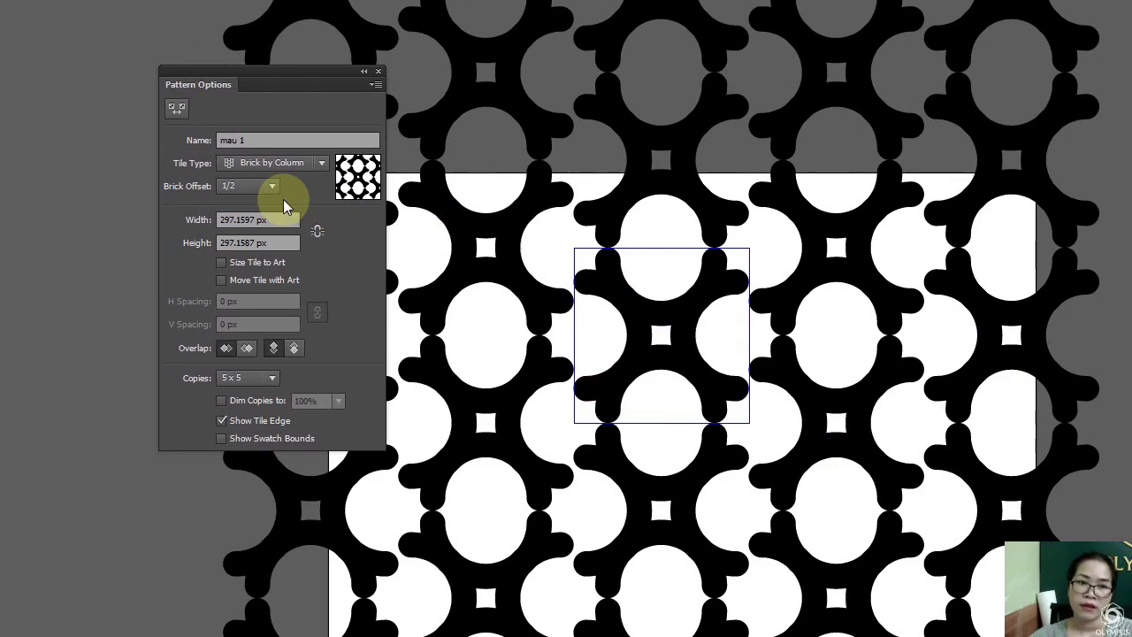
{"action": "left_click", "coordinate": [283, 188]}
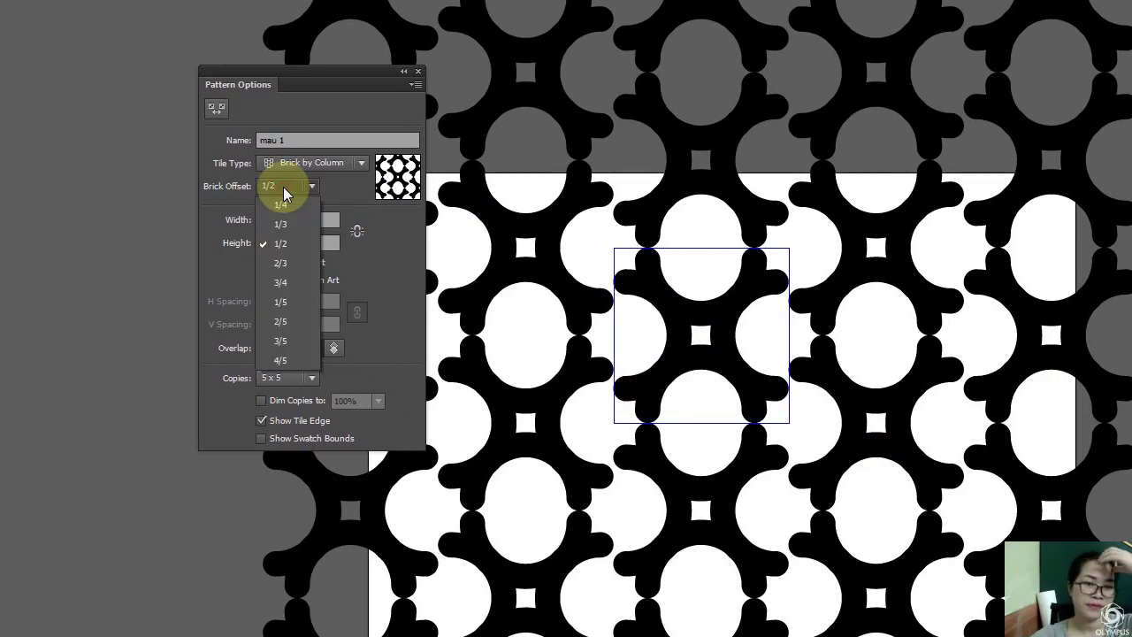
{"action": "left_click", "coordinate": [279, 245]}
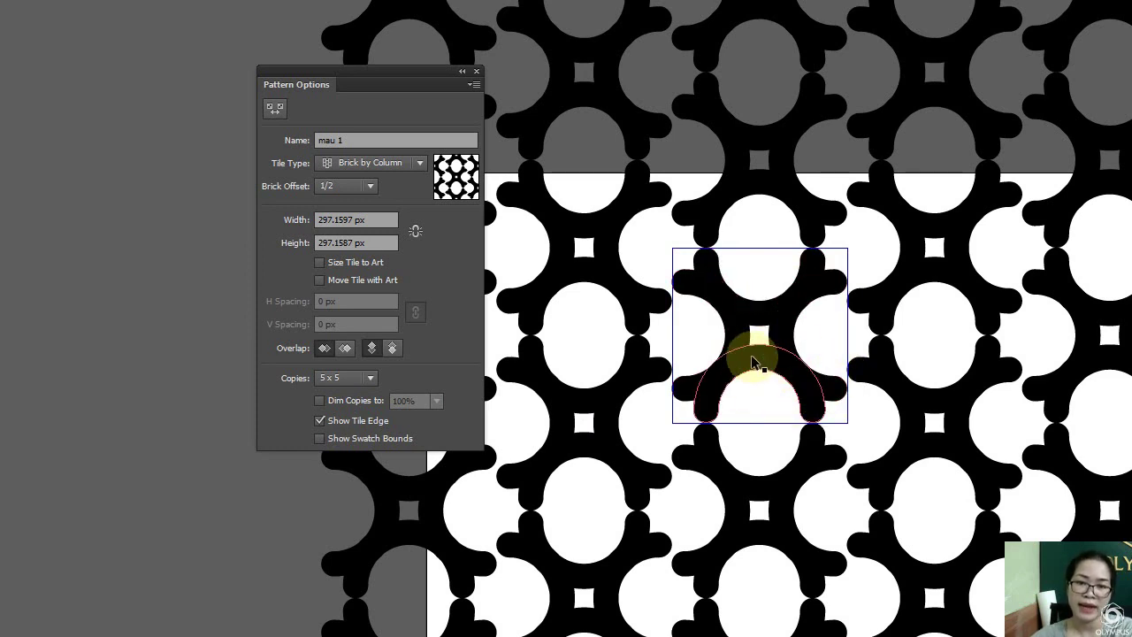
{"action": "left_click_drag", "start_coordinate": [754, 363], "coordinate": [676, 340]}
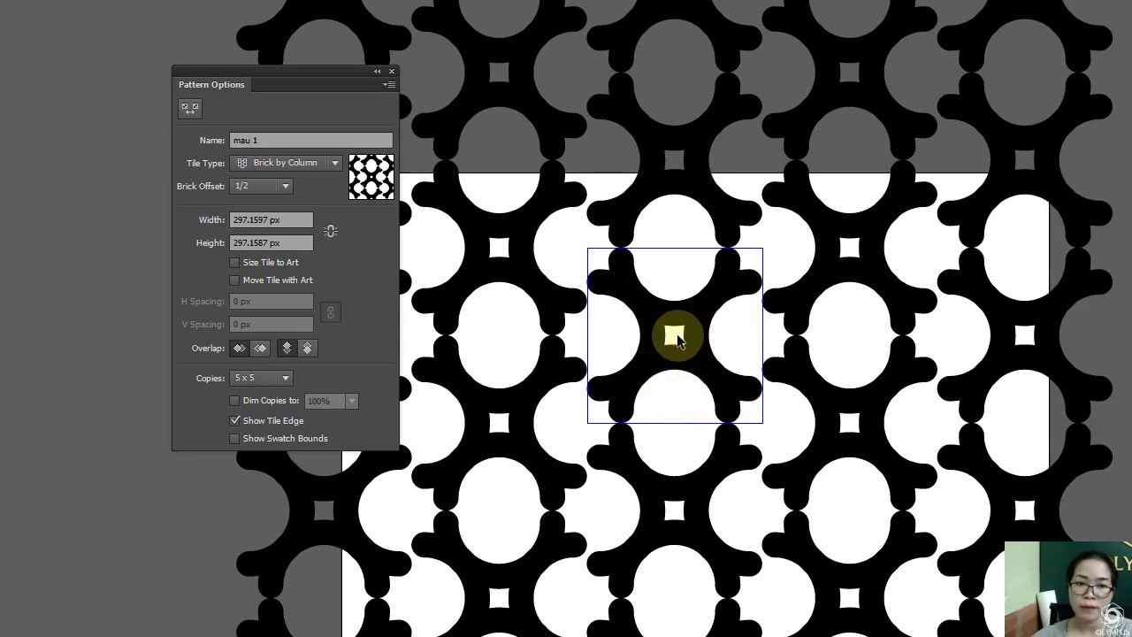
{"action": "left_click", "coordinate": [280, 221]}
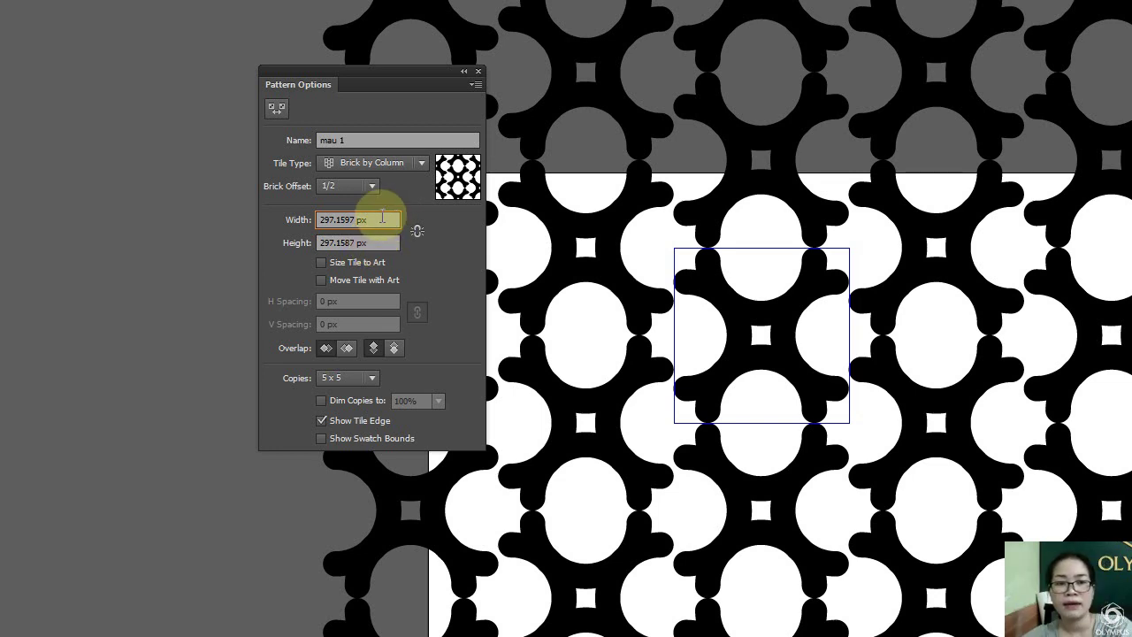
Link tile width and height, then shrink the width from 280 to 236 to about 222 px.
{"action": "left_click", "coordinate": [382, 218]}
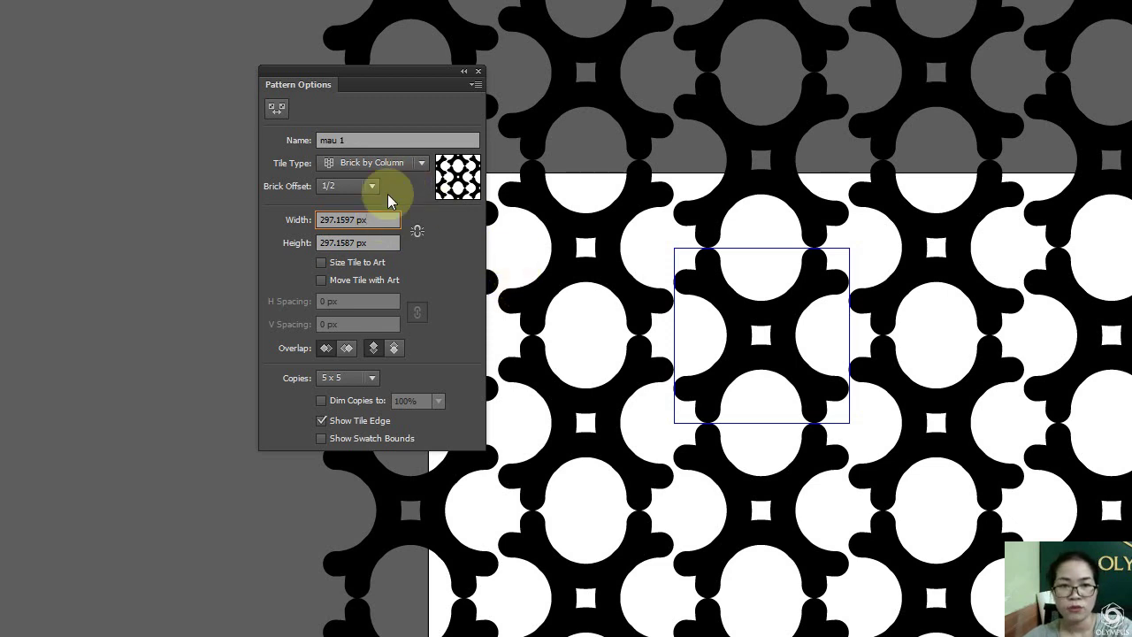
{"action": "left_click", "coordinate": [417, 232]}
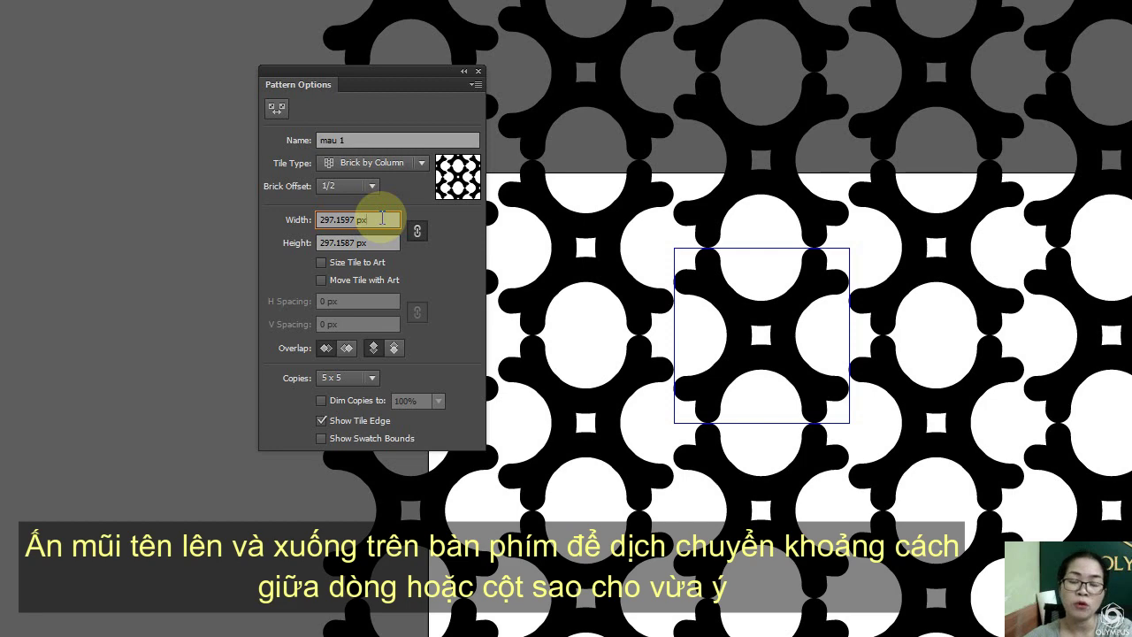
{"action": "key", "text": "Down"}
{"action": "key", "text": "Down"}
{"action": "key", "text": "Down"}
{"action": "key", "text": "Down"}
{"action": "key", "text": "Down"}
{"action": "key", "text": "Down"}
{"action": "key", "text": "Down"}
{"action": "key", "text": "Down"}
{"action": "key", "text": "Down"}
{"action": "key", "text": "Down"}
{"action": "key", "text": "Down"}
{"action": "key", "text": "Down"}
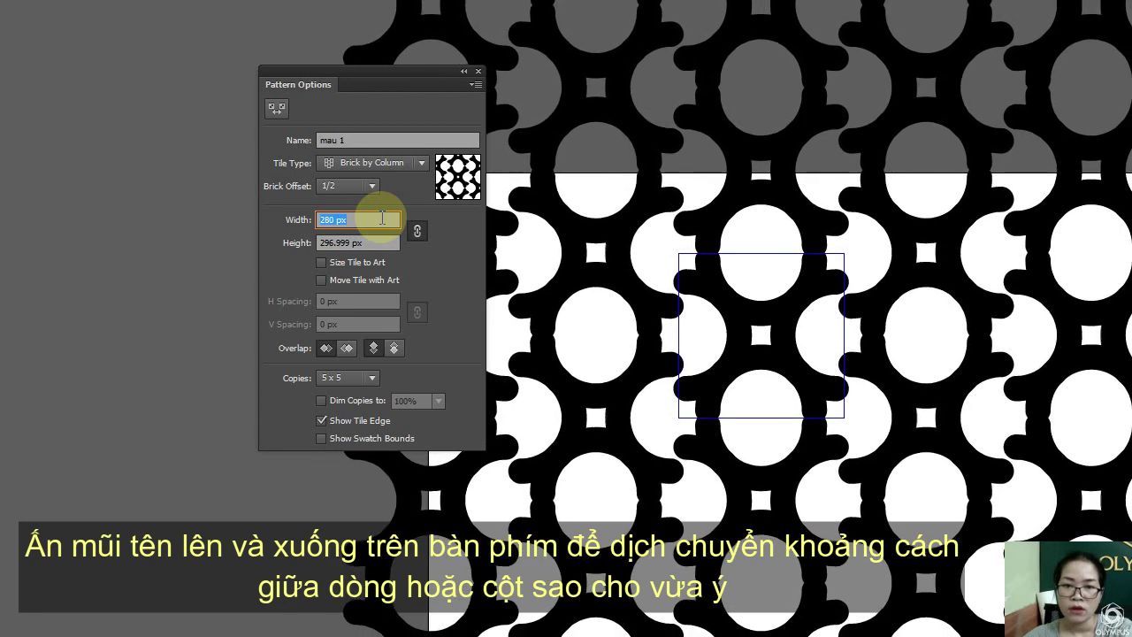
{"action": "key", "text": "Down"}
{"action": "key", "text": "Down"}
{"action": "key", "text": "Down"}
{"action": "key", "text": "Down"}
{"action": "key", "text": "Down"}
{"action": "key", "text": "Down"}
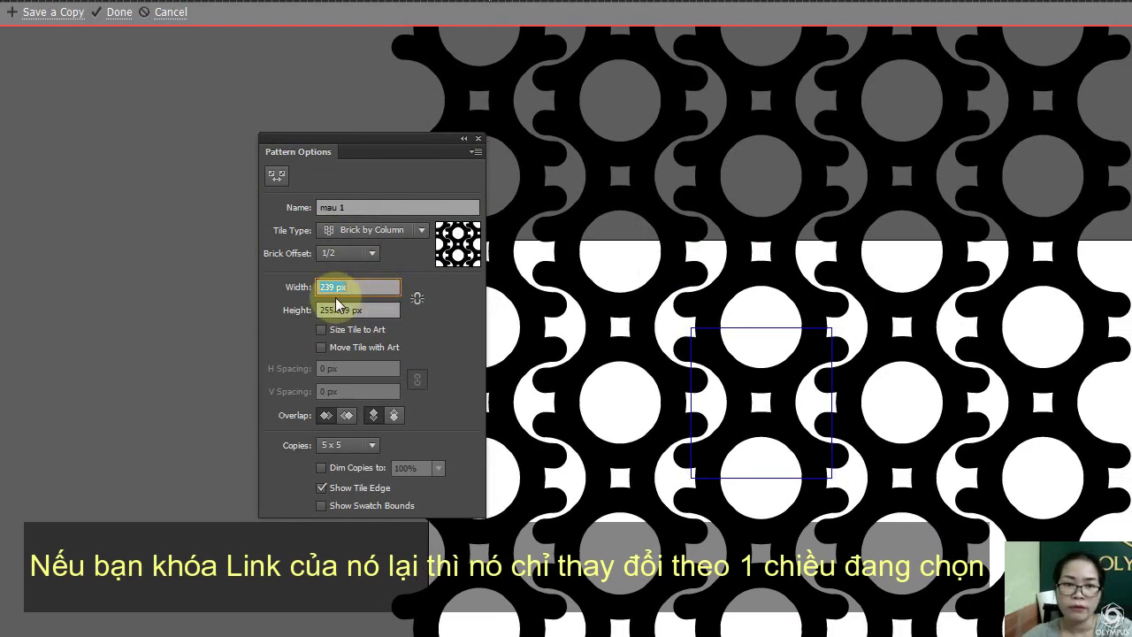
{"action": "left_click", "coordinate": [416, 305]}
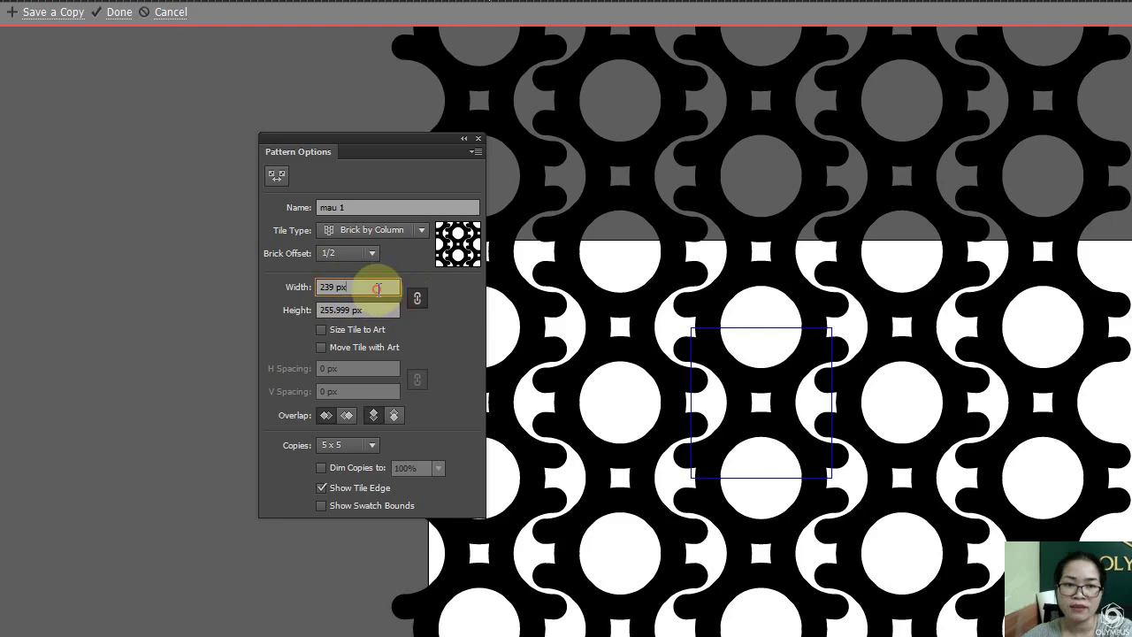
{"action": "type", "text": "236"}
{"action": "key", "text": "Return"}
{"action": "key", "text": "Down"}
{"action": "key", "text": "Down"}
{"action": "key", "text": "Down"}
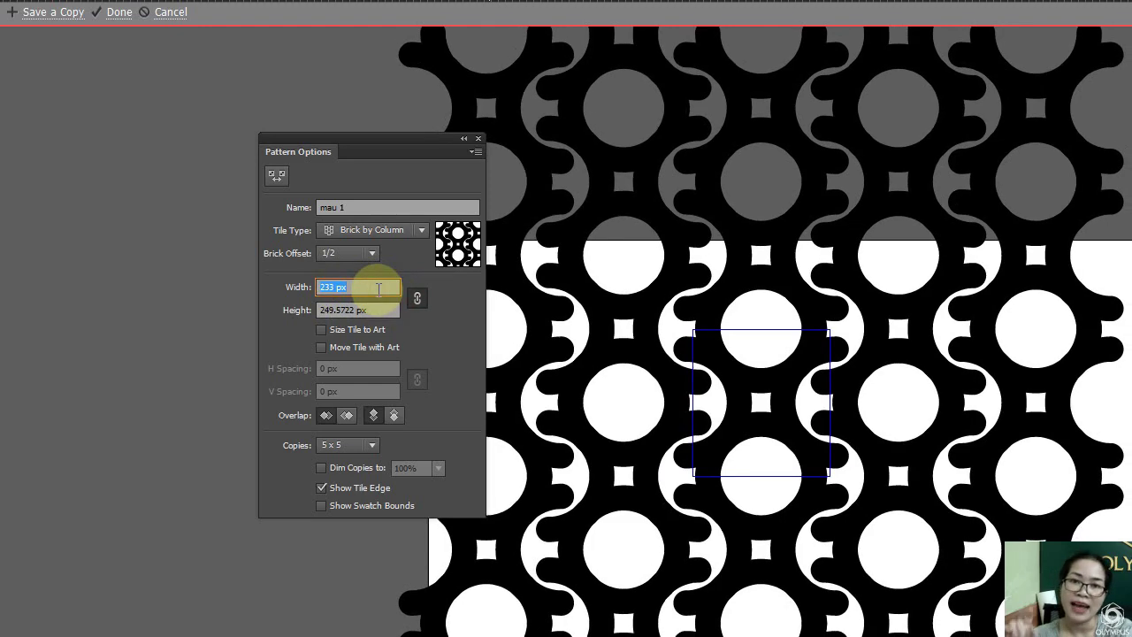
{"action": "key", "text": "Down"}
{"action": "key", "text": "Down"}
{"action": "key", "text": "Down"}
{"action": "key", "text": "Down"}
{"action": "key", "text": "Down"}
{"action": "key", "text": "Down"}
{"action": "key", "text": "Down"}
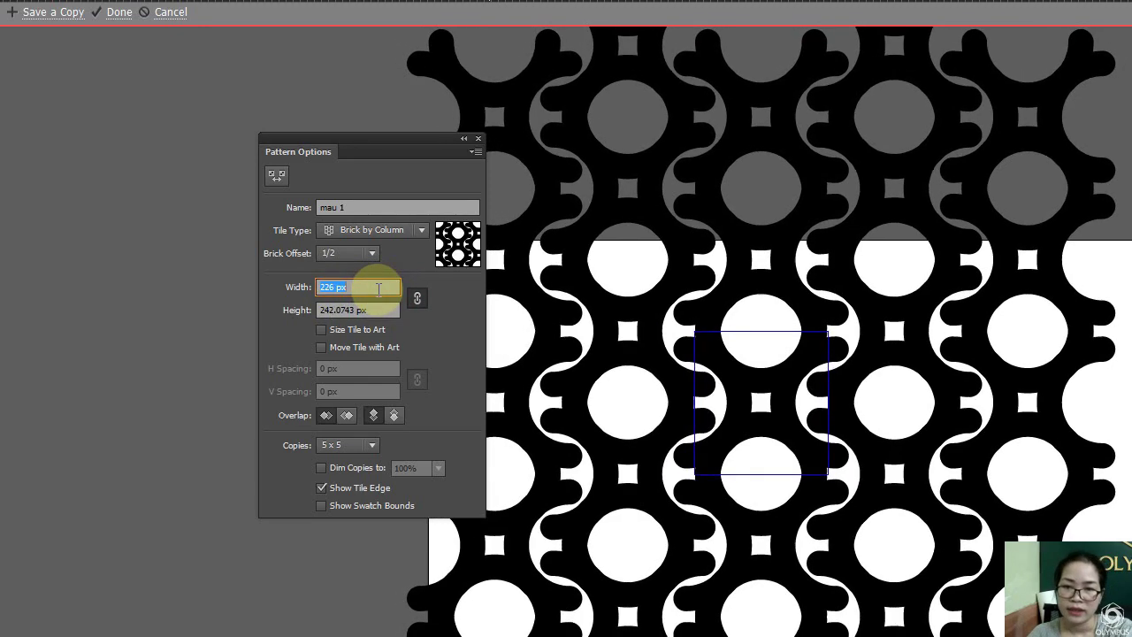
{"action": "key", "text": "Down"}
{"action": "key", "text": "Down"}
{"action": "key", "text": "Down"}
{"action": "key", "text": "Down"}
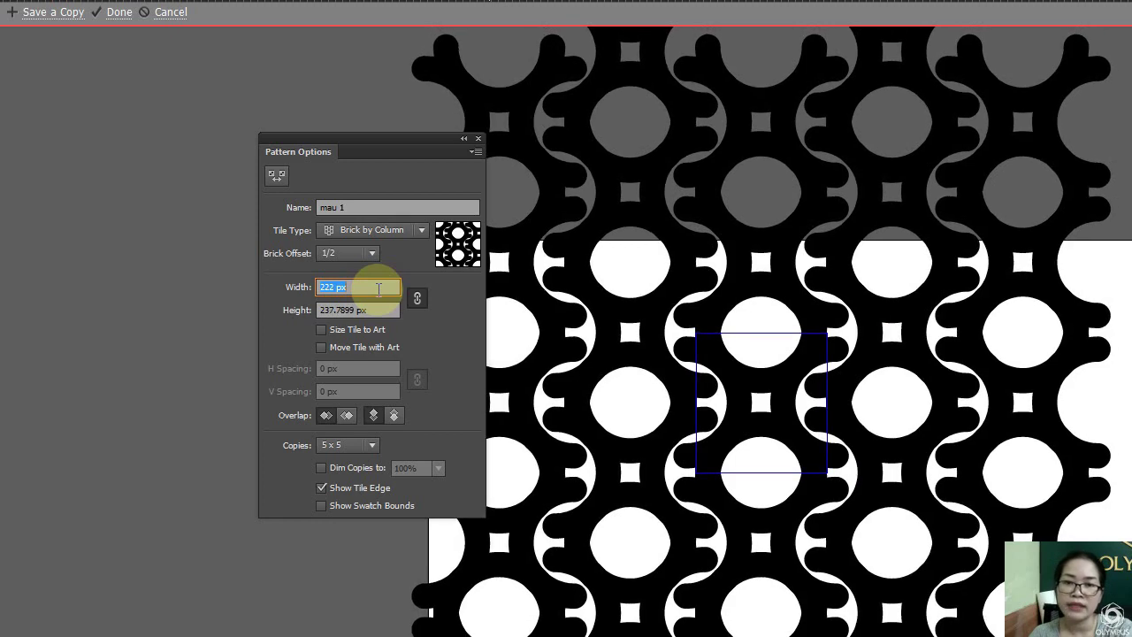
{"action": "key", "text": "Down"}
{"action": "key", "text": "Down"}
{"action": "key", "text": "Down"}
{"action": "key", "text": "Down"}
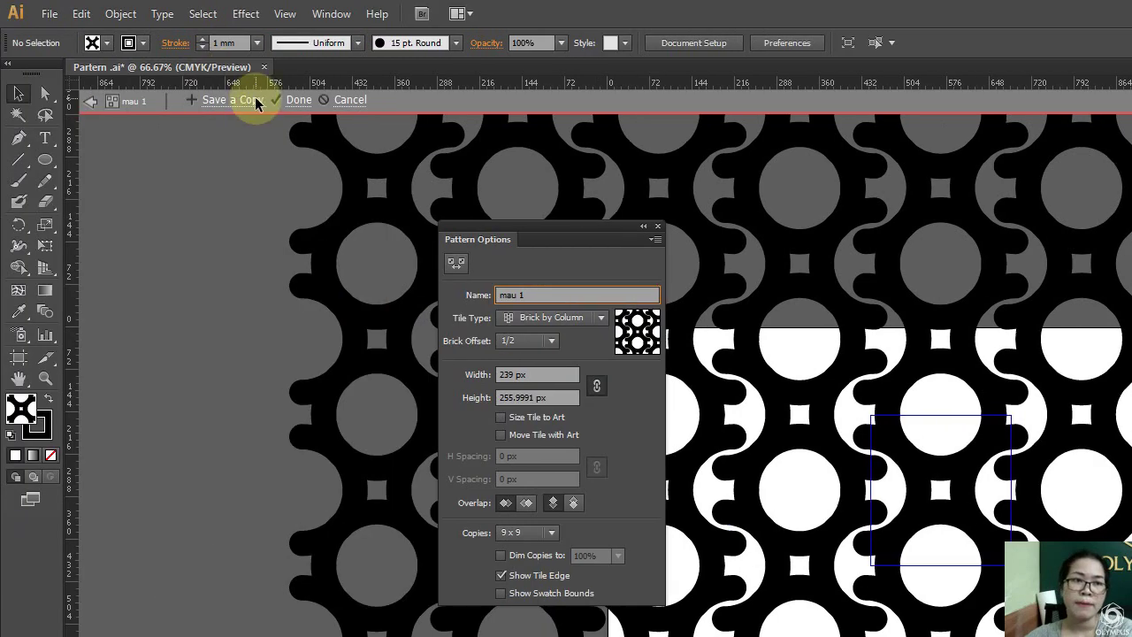
Finish editing the 'mau 1' pattern and select the empty rectangle on the artboard.
{"action": "left_click", "coordinate": [292, 99]}
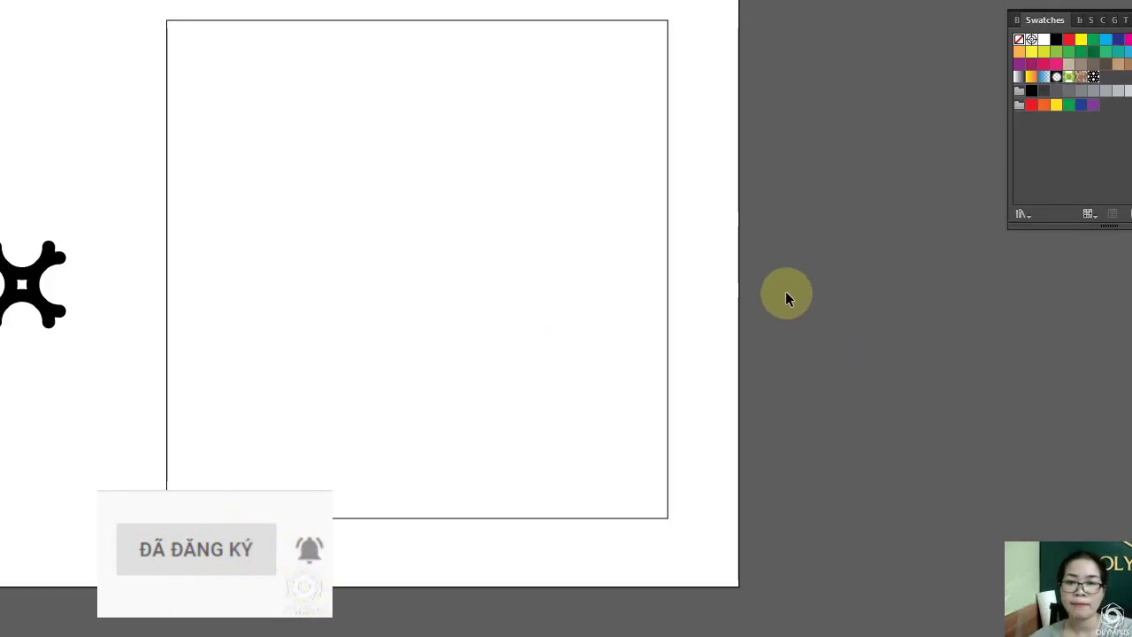
{"action": "left_click_drag", "start_coordinate": [785, 296], "coordinate": [609, 383]}
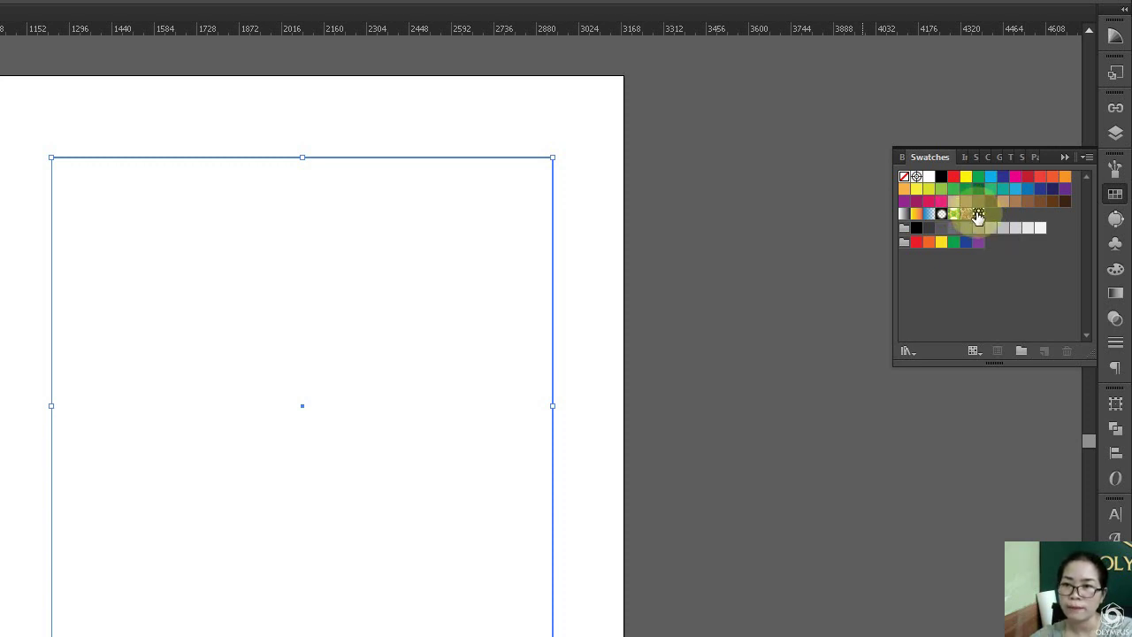
Fill the rectangle with the 'mau 1' swatch and flatten its transparency.
{"action": "left_click", "coordinate": [978, 215]}
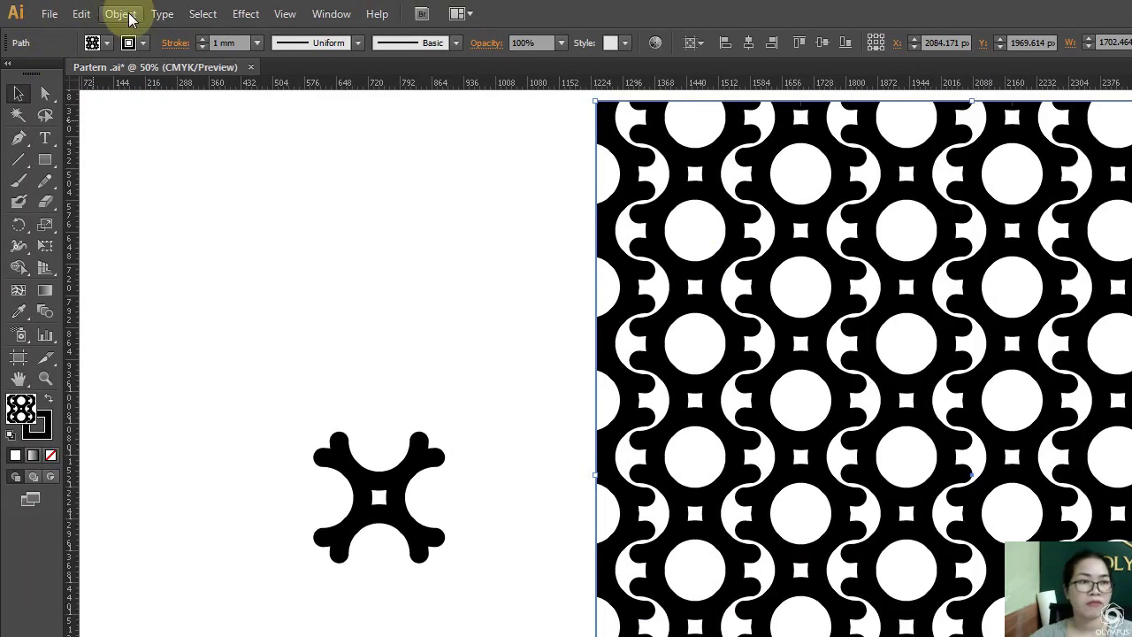
{"action": "left_click", "coordinate": [120, 13]}
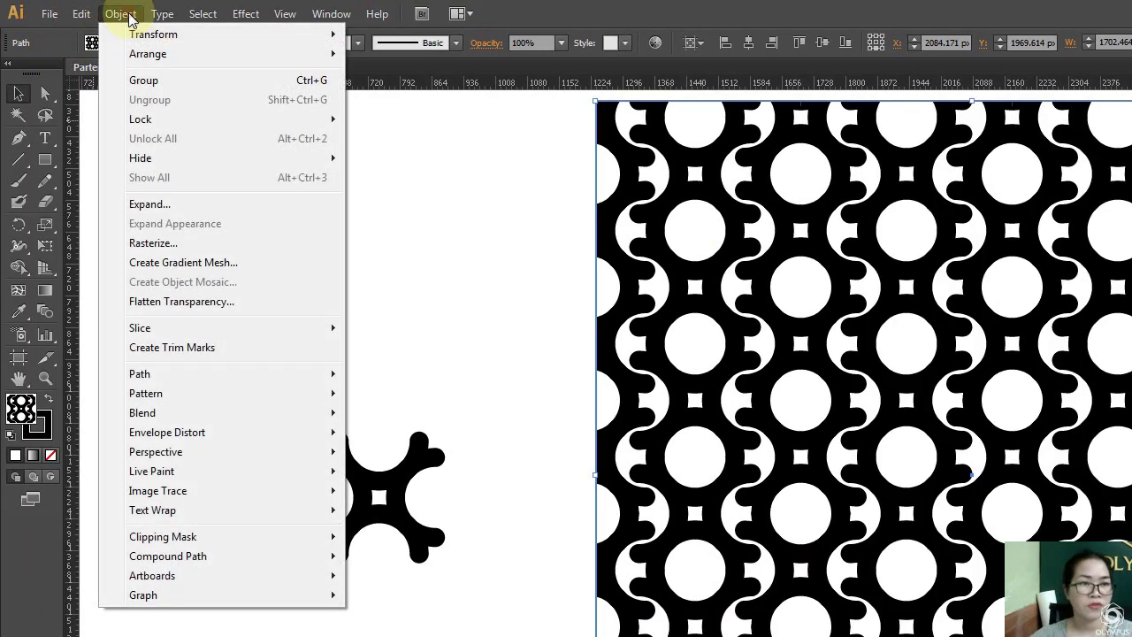
{"action": "left_click", "coordinate": [171, 301]}
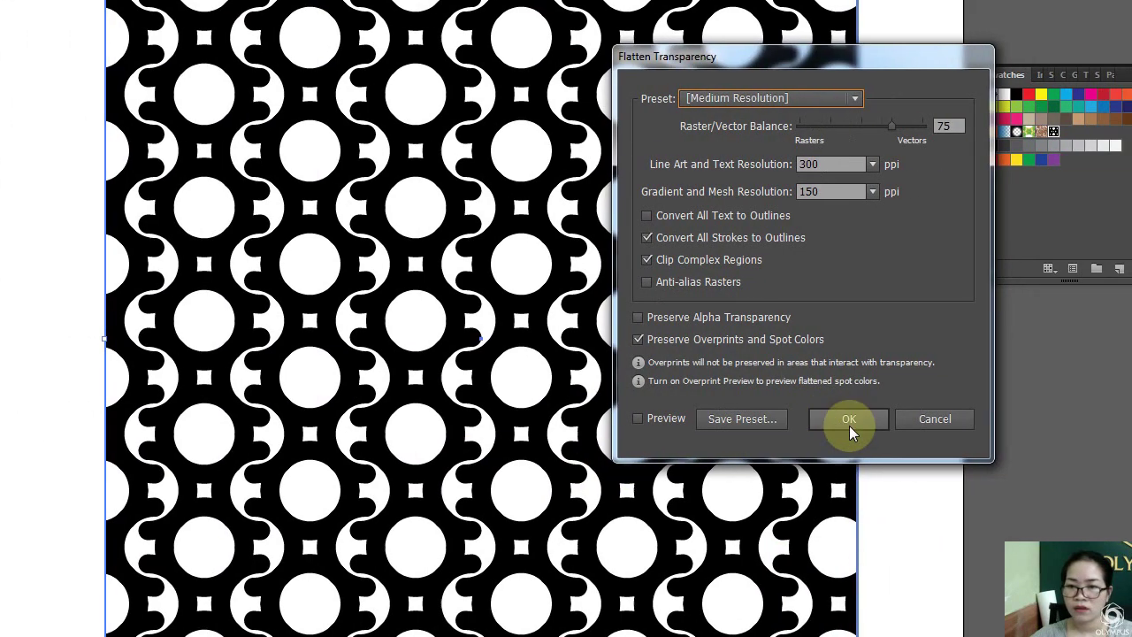
{"action": "left_click", "coordinate": [849, 422]}
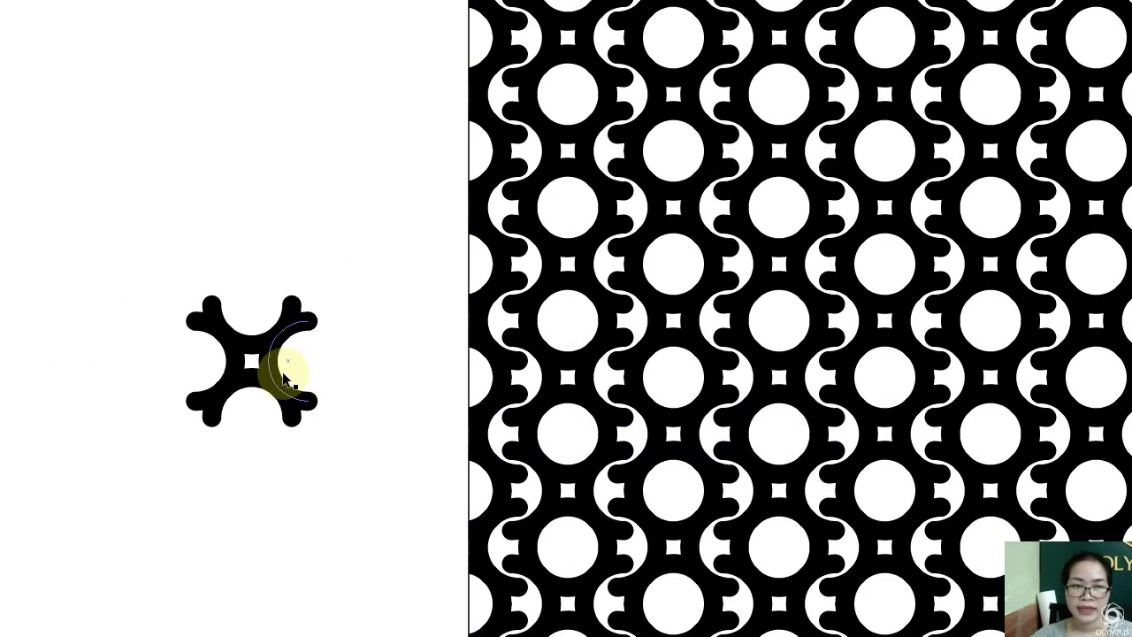
{"action": "left_click", "coordinate": [285, 379]}
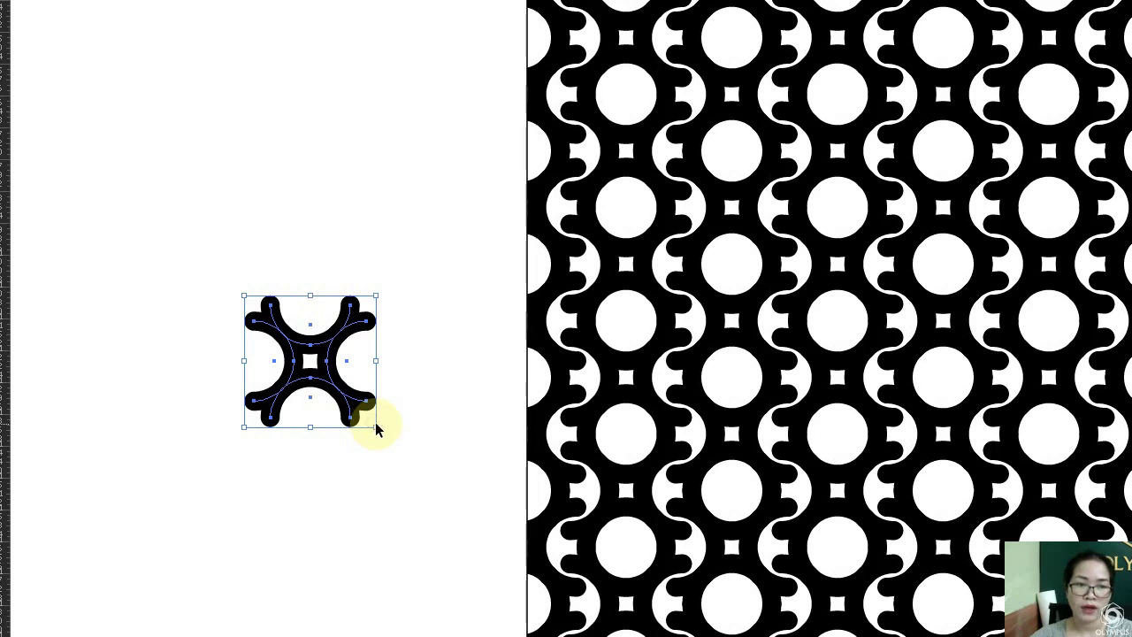
Undo an accidental X-motif resize and scale the pattern rectangle to about 1068 × 1062 px.
{"action": "left_click_drag", "start_coordinate": [376, 429], "coordinate": [314, 362]}
{"action": "left_click", "coordinate": [377, 399]}
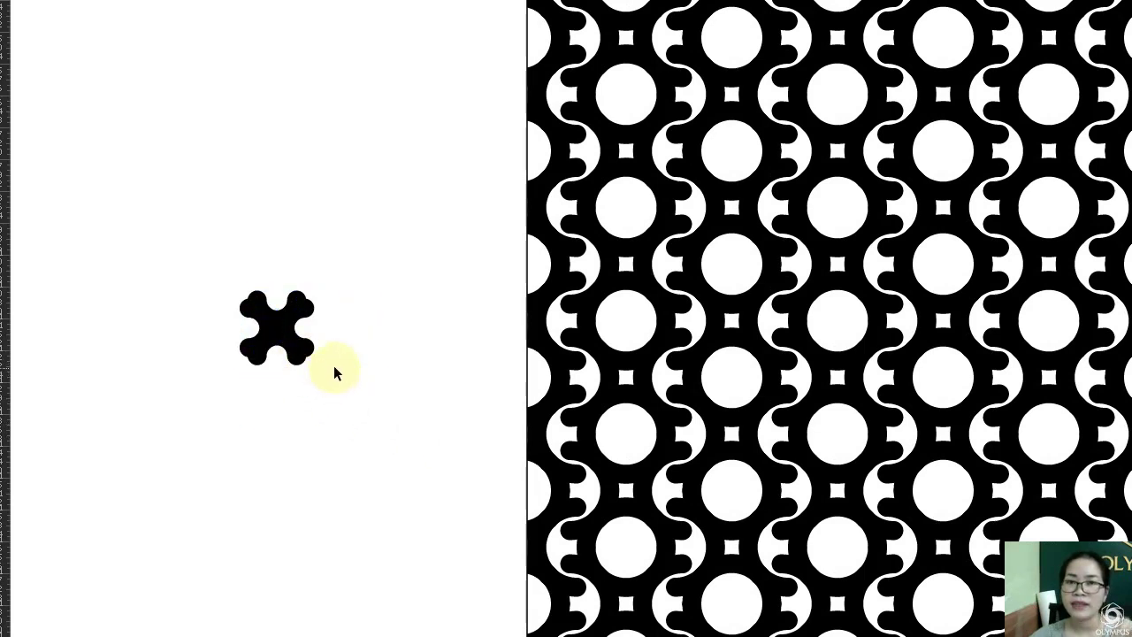
{"action": "key", "text": "ctrl+z"}
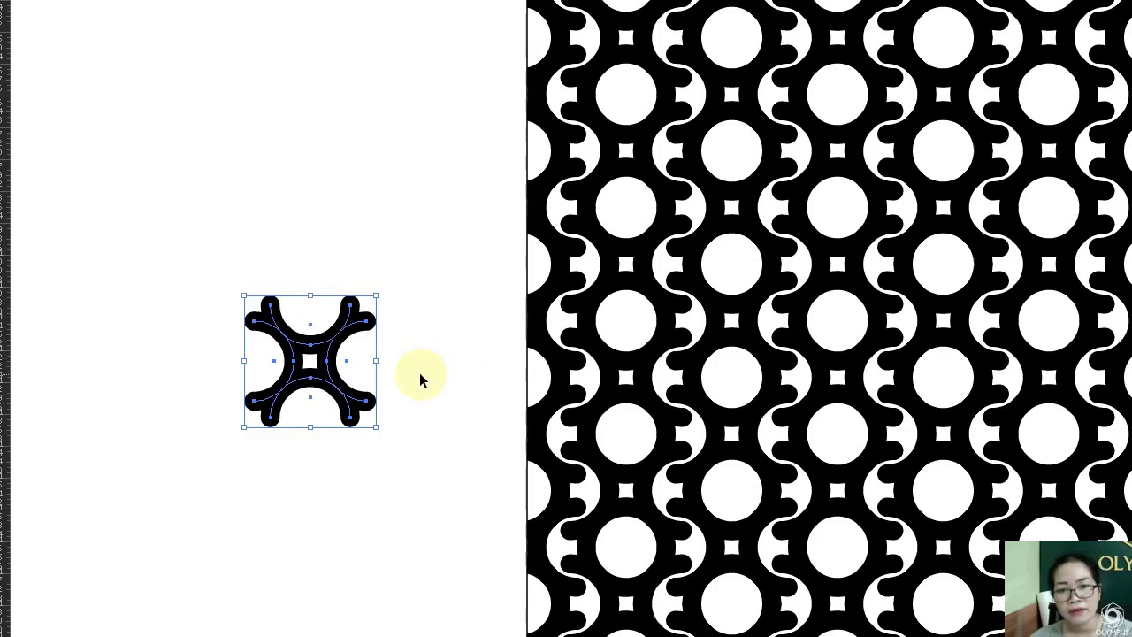
{"action": "left_click_drag", "start_coordinate": [825, 525], "coordinate": [547, 252]}
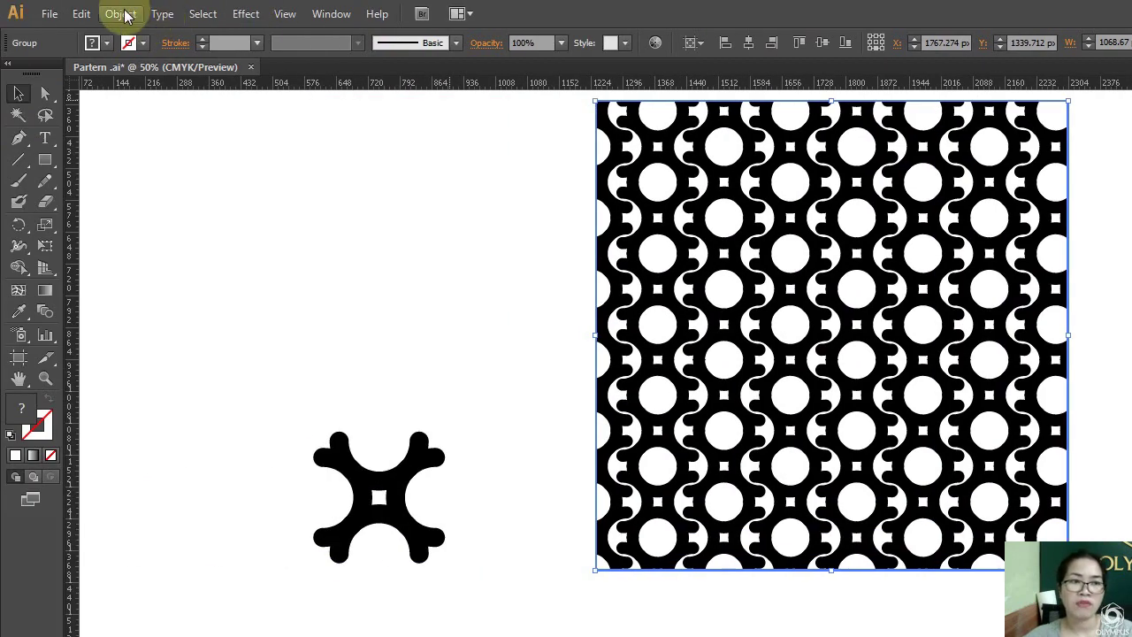
Begin flattening the resized pattern square's transparency from the Object menu.
{"action": "left_click", "coordinate": [120, 13]}
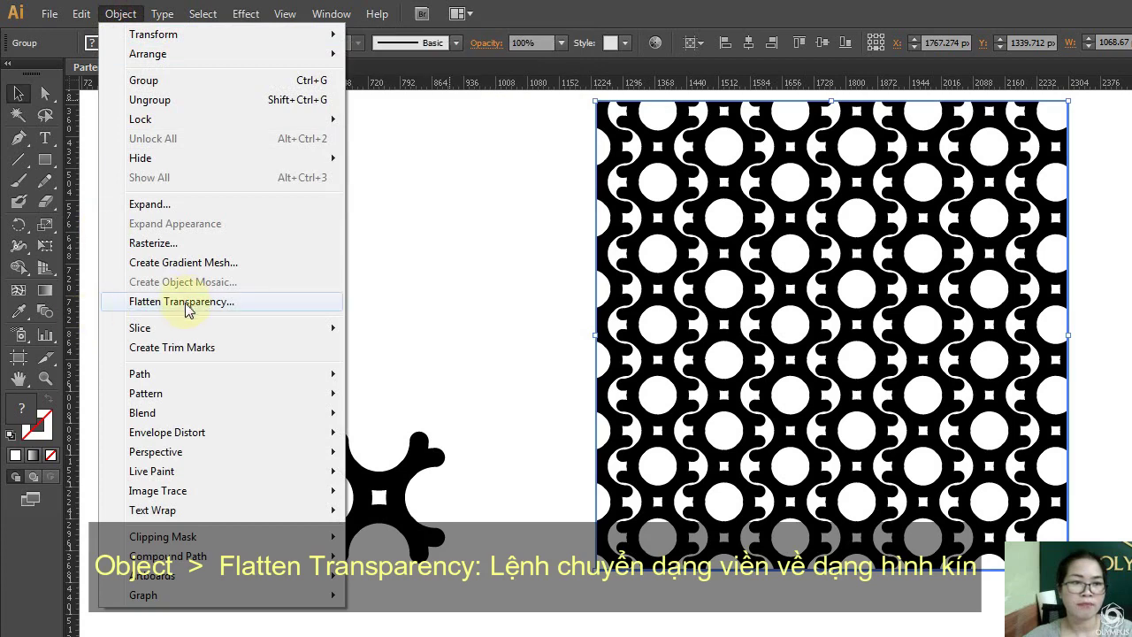